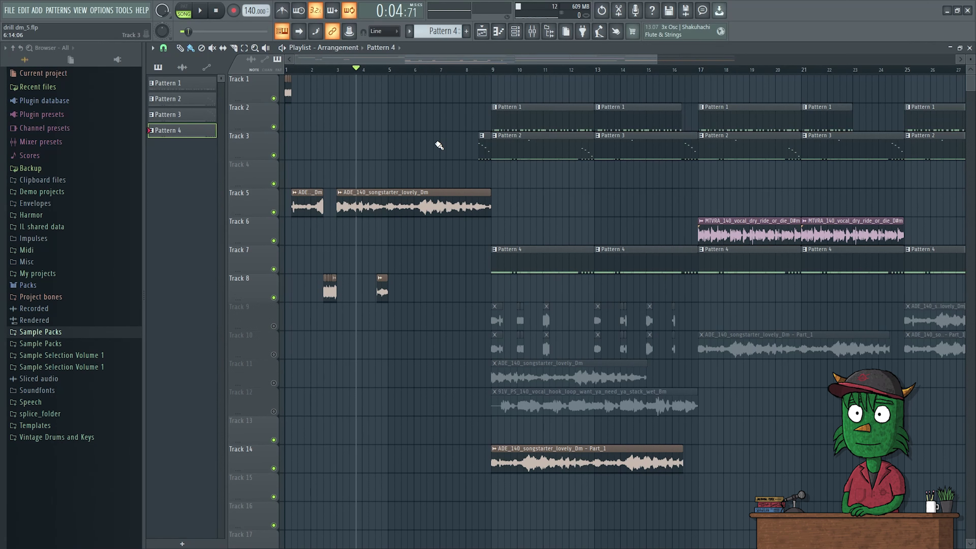
- Play the arrangement from the beginning of the song up to about bar 17 and stop playback
drag(360, 70, 270, 65)
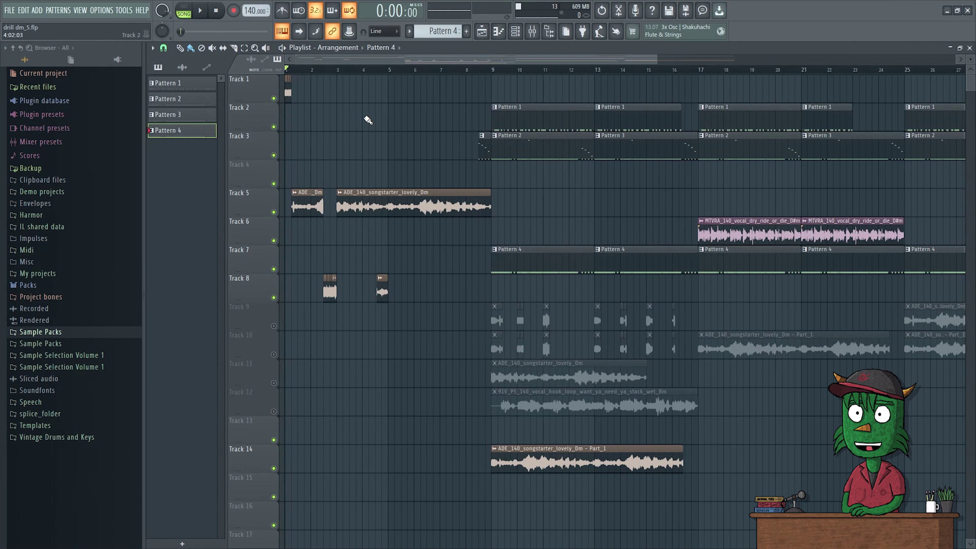
key(space)
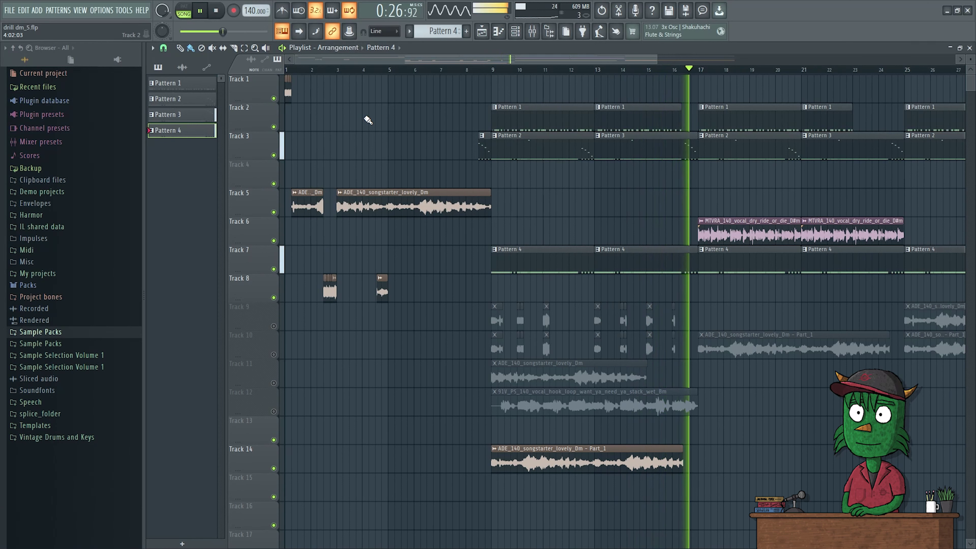
key(space)
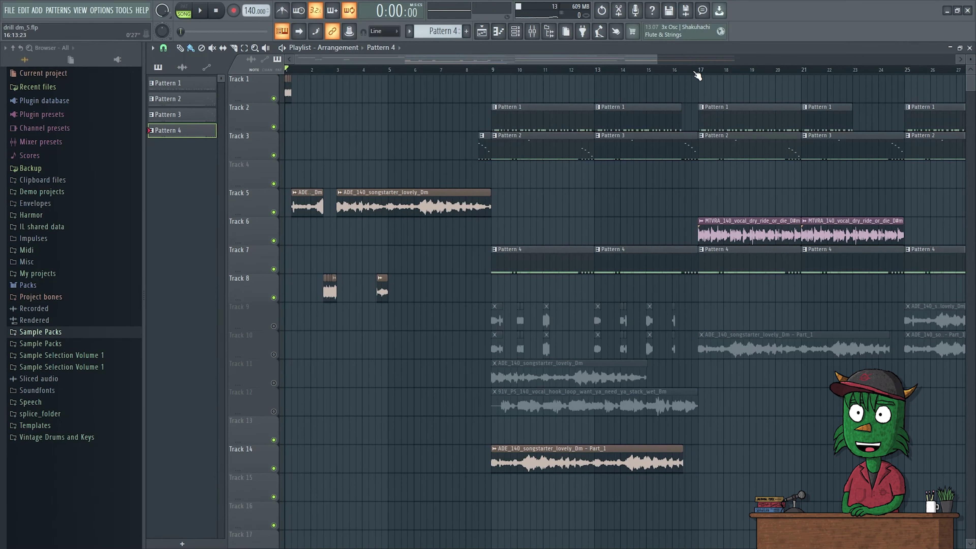
- Select bars 9 to 17 on the playlist timeline as the loop range and briefly play it
drag(700, 72, 491, 70)
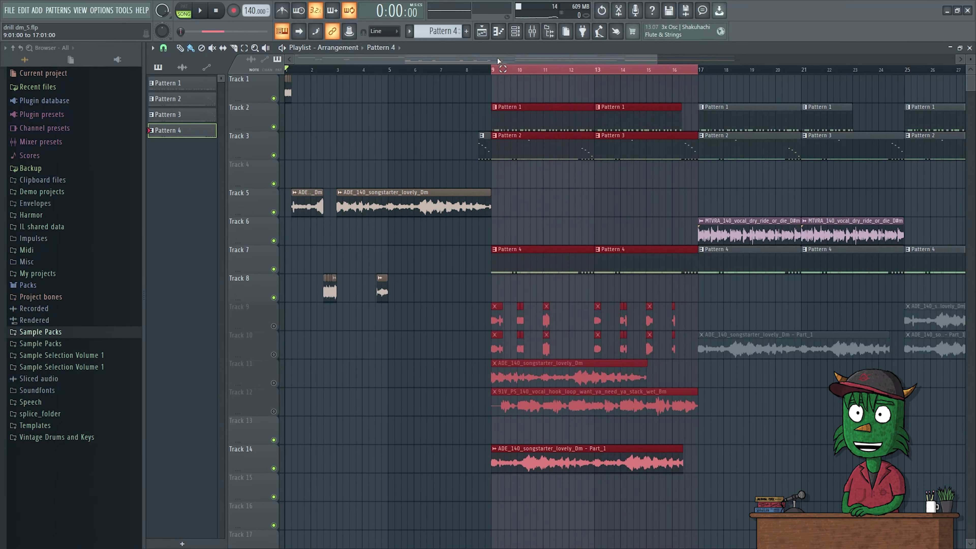
key(space)
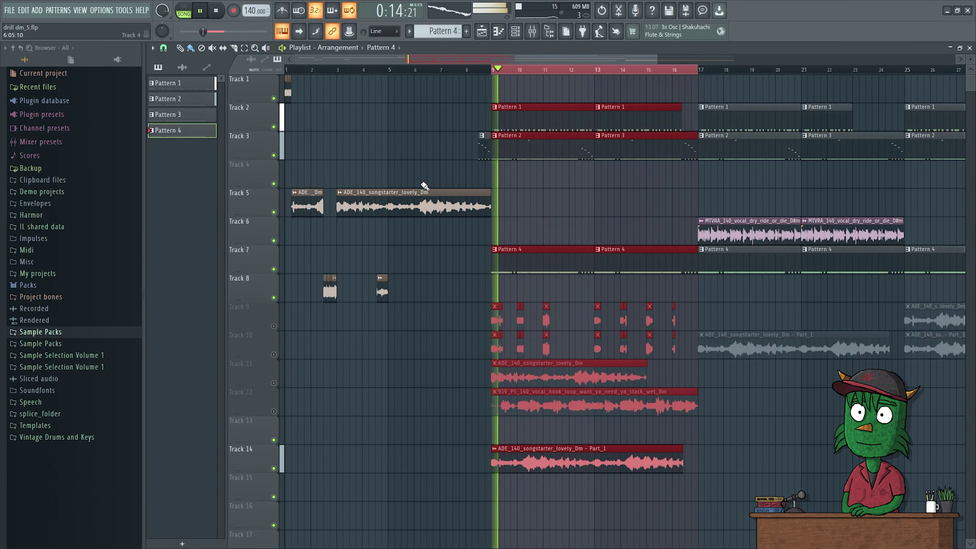
key(space)
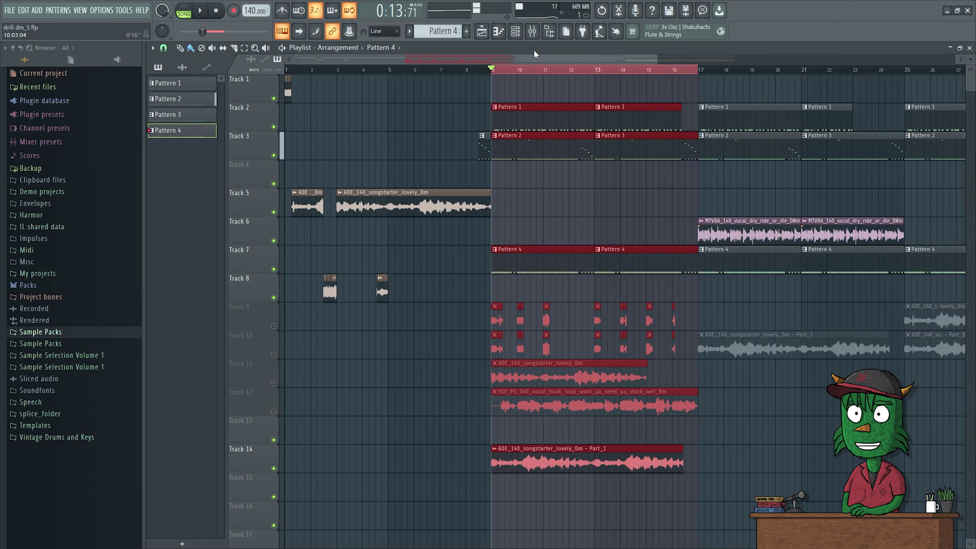
- Disable the DS-10 Drum Shaper on the ADE_kick_omen mixer track and play the loop without the effect
click(538, 36)
click(540, 36)
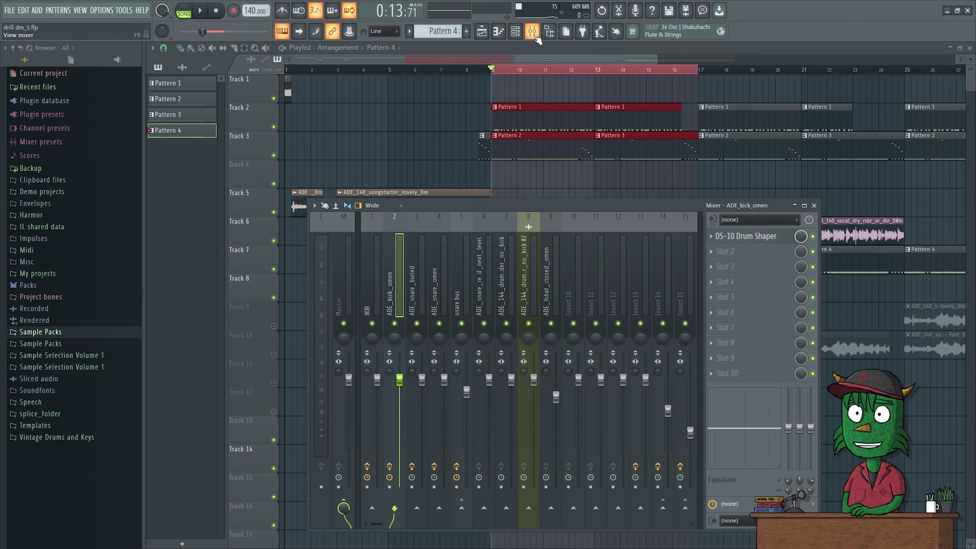
click(813, 237)
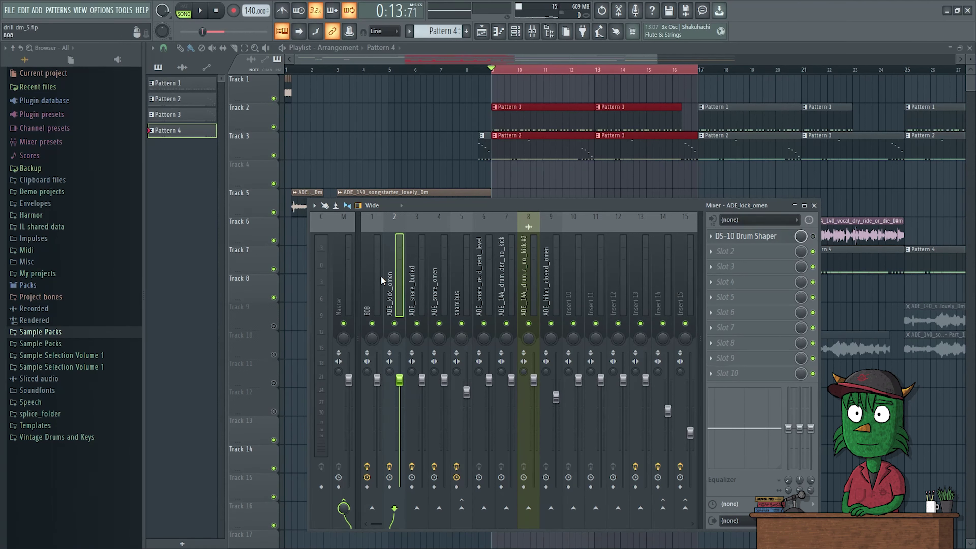
key(space)
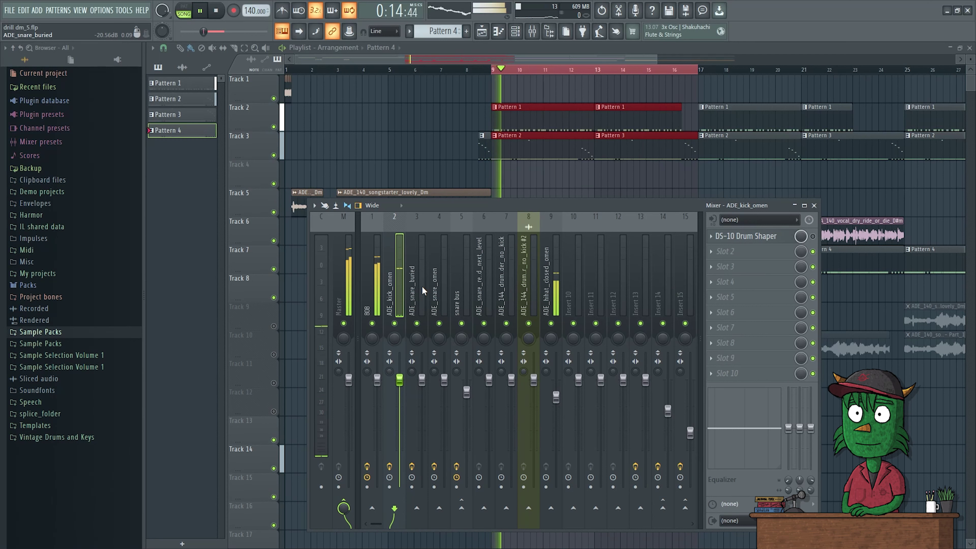
key(space)
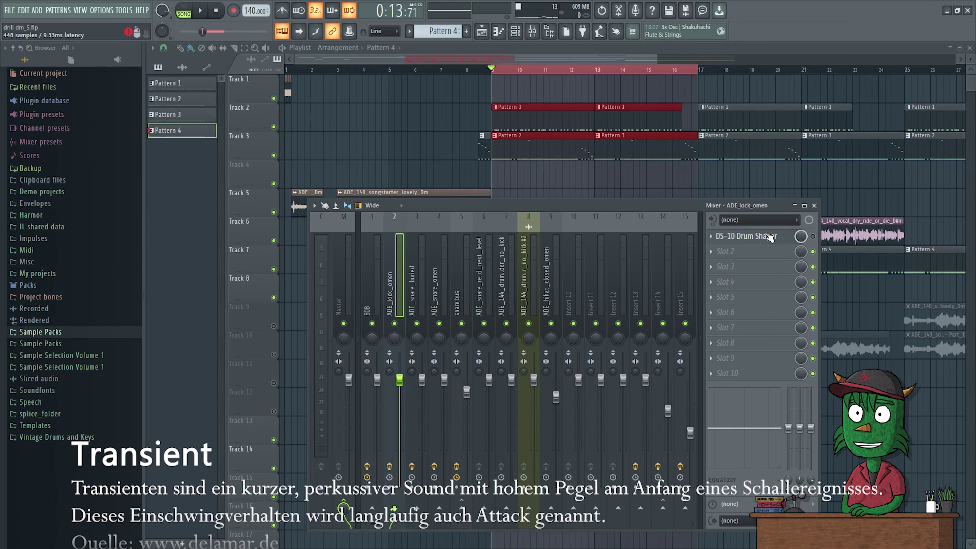
- Re-enable the DS-10 Drum Shaper on the ADE_kick_omen track, open its interface and play the loop with the effect
click(813, 236)
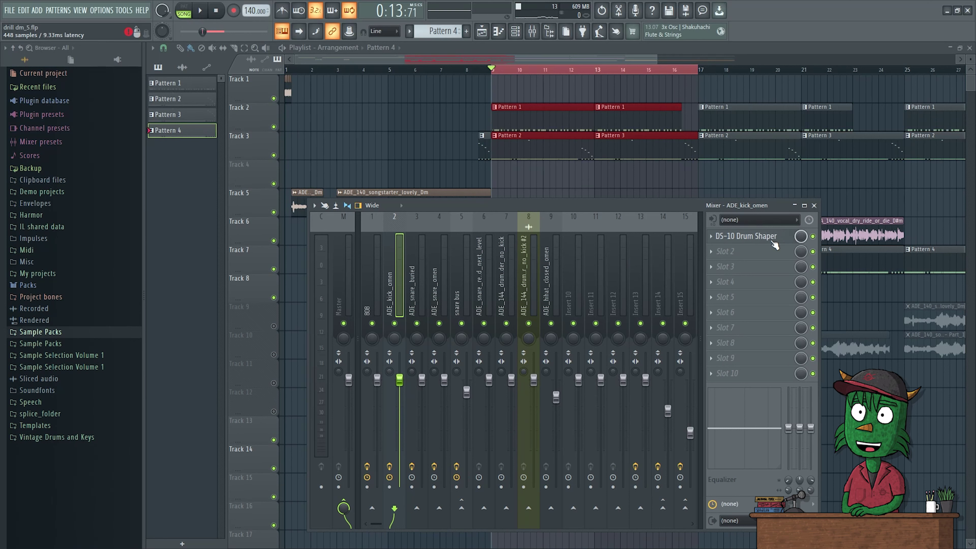
click(754, 239)
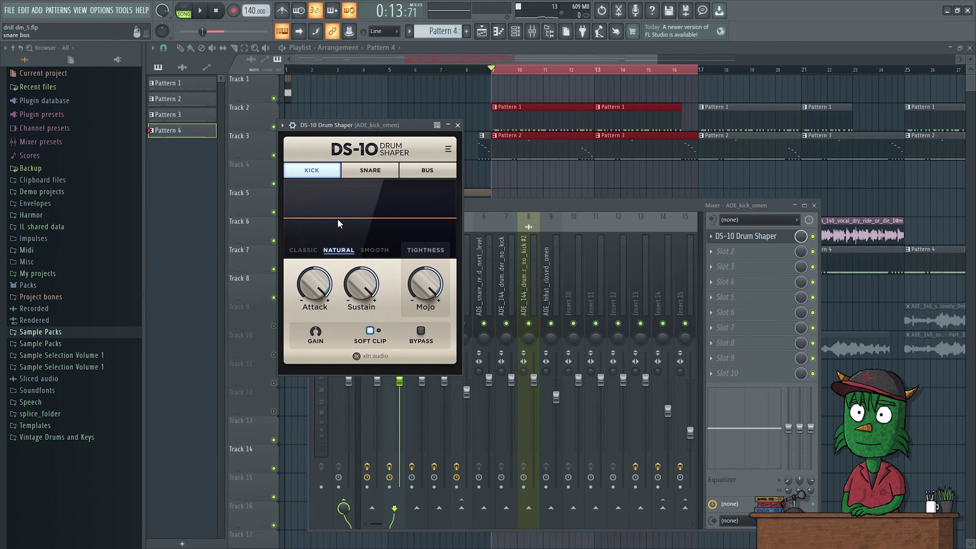
key(space)
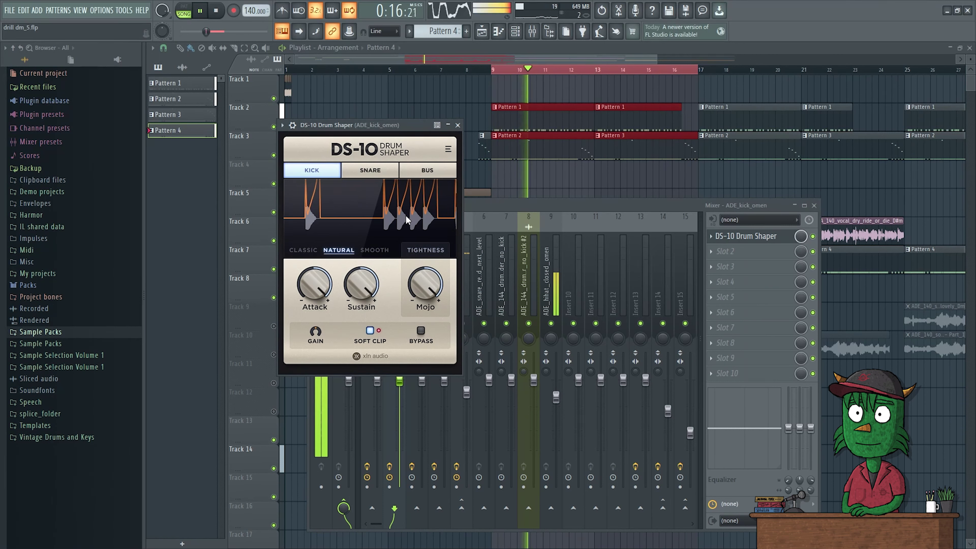
key(space)
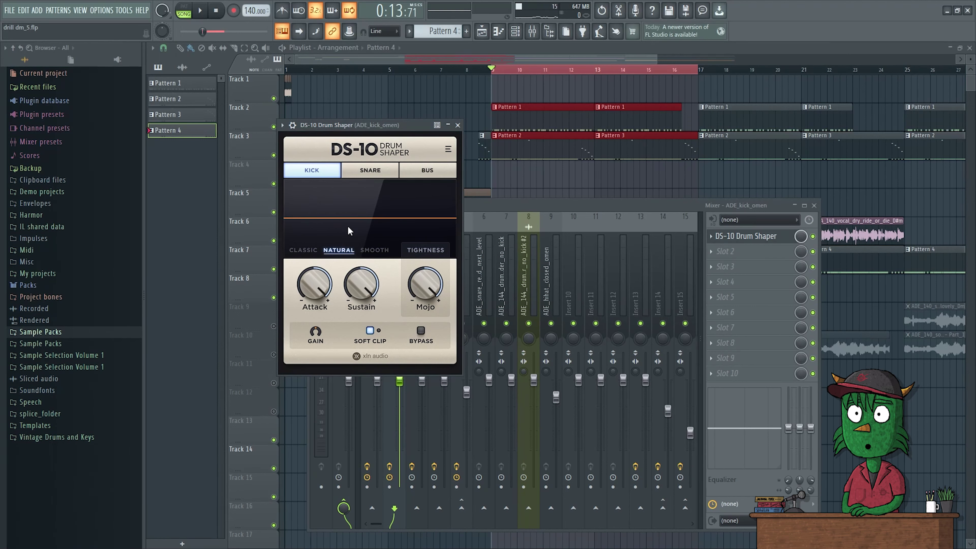
- Set the DS-10's Attack to 0% and return the Sustain and Mojo knobs to their centre positions
drag(314, 284, 320, 414)
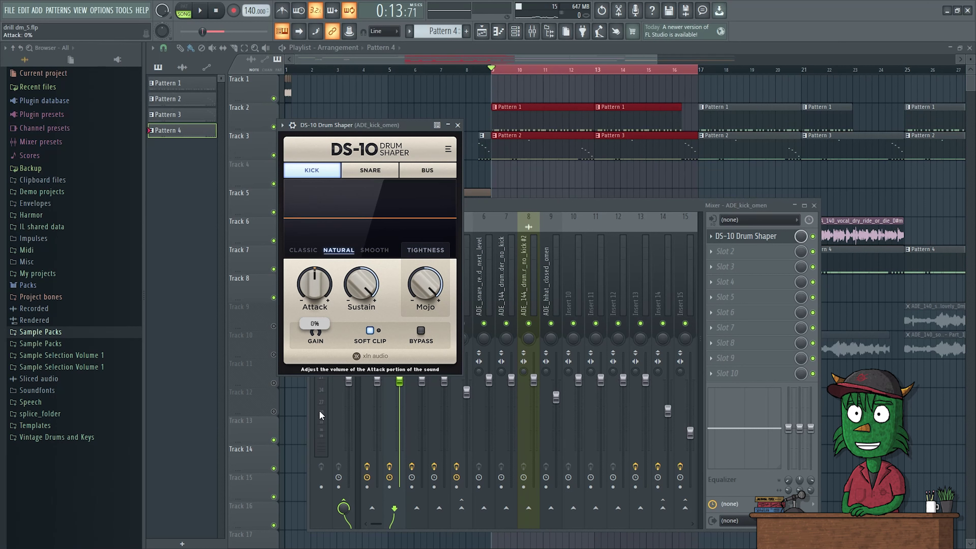
drag(363, 288, 398, 431)
drag(425, 285, 428, 419)
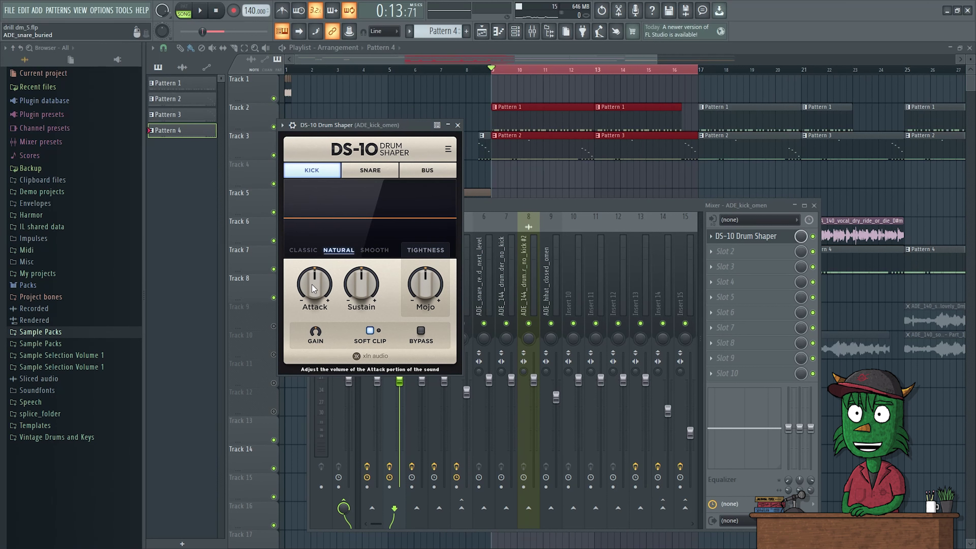
- Turn the DS-10's Attack knob fully up and then fully down to demonstrate its range
drag(314, 278, 346, 111)
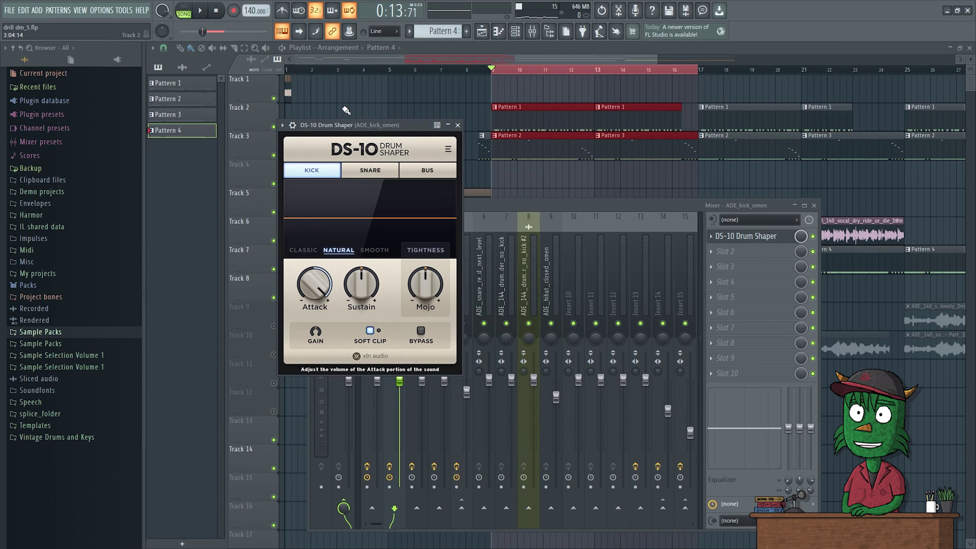
drag(314, 284, 334, 279)
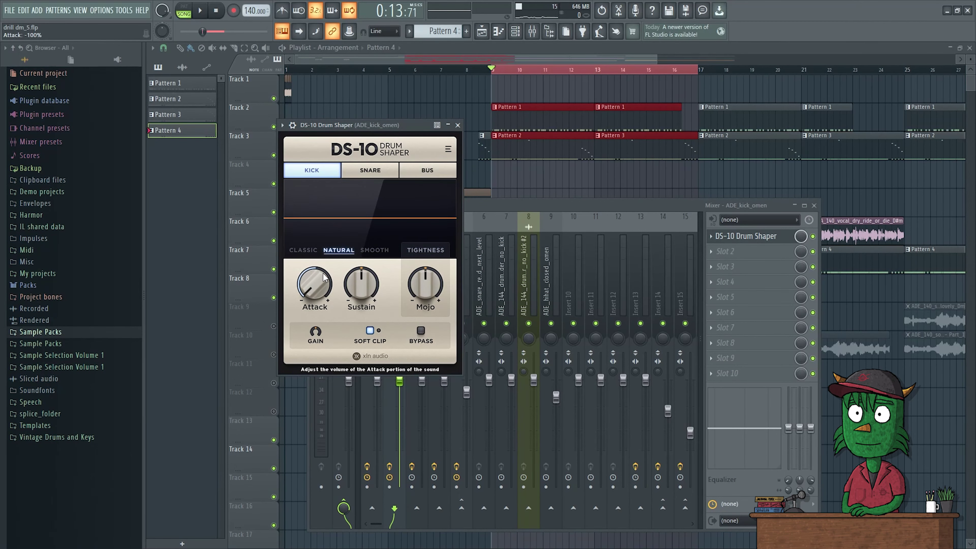
click(439, 116)
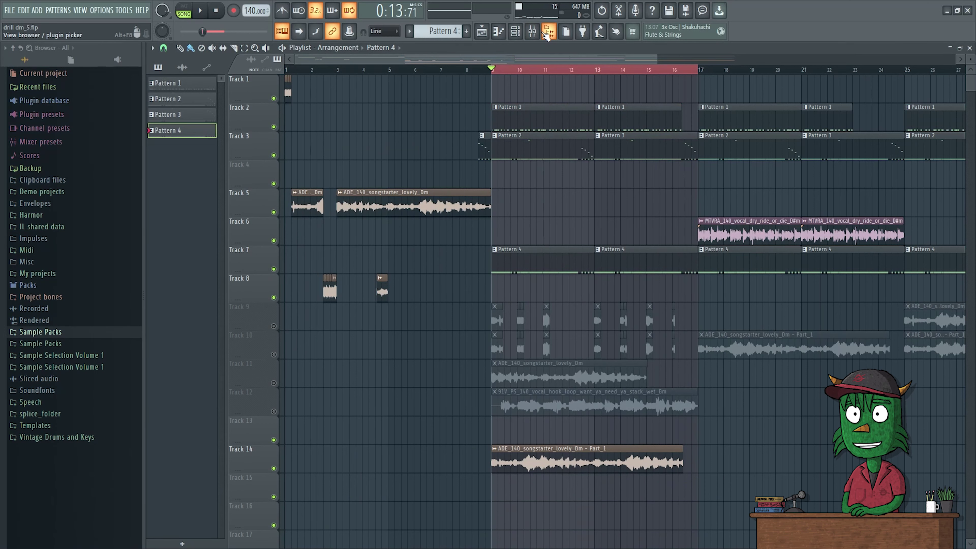
- Reopen the kick's DS-10 Drum Shaper with the mixer closed and play the loop with Attack at minimum
click(532, 31)
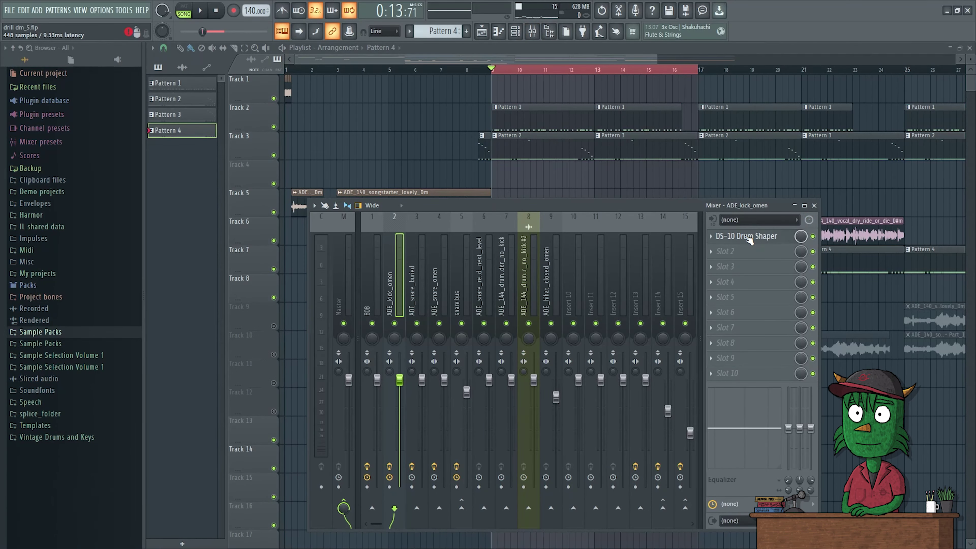
click(749, 236)
click(816, 206)
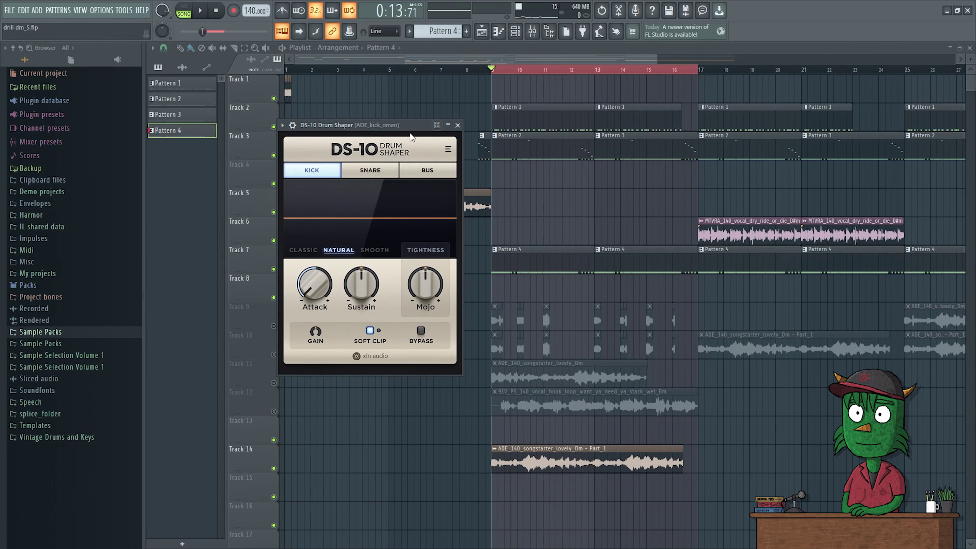
key(space)
drag(410, 130, 429, 176)
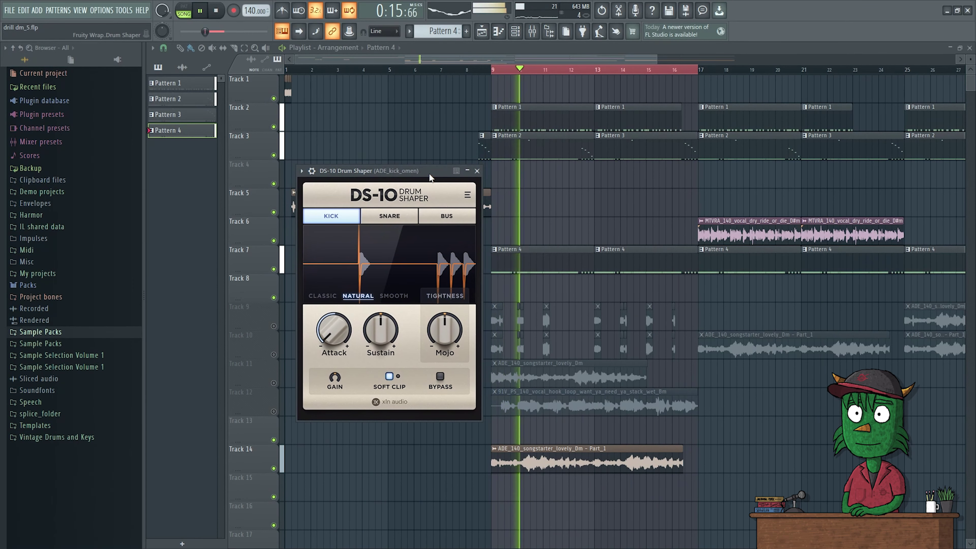
key(space)
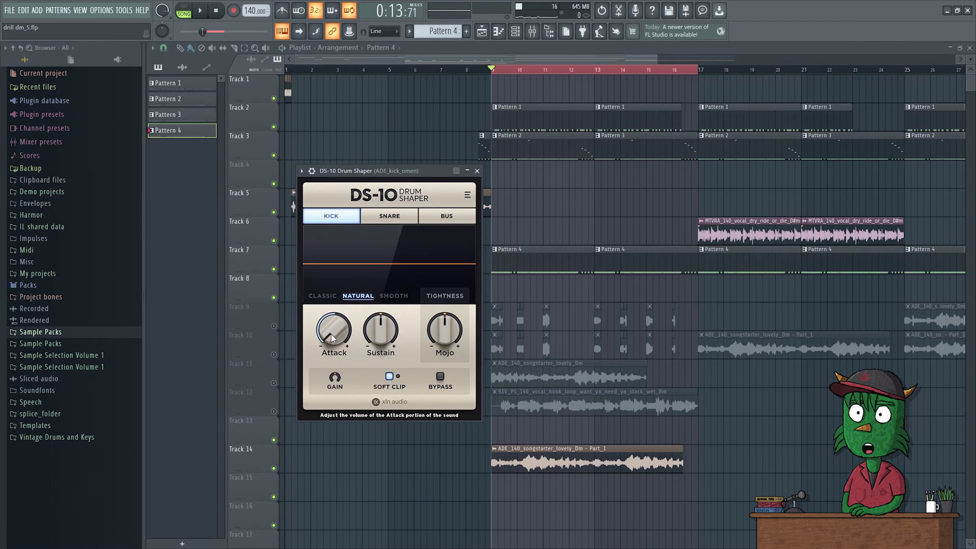
- Raise the kick's Attack to 99% while the loop is playing, and stop playback
key(space)
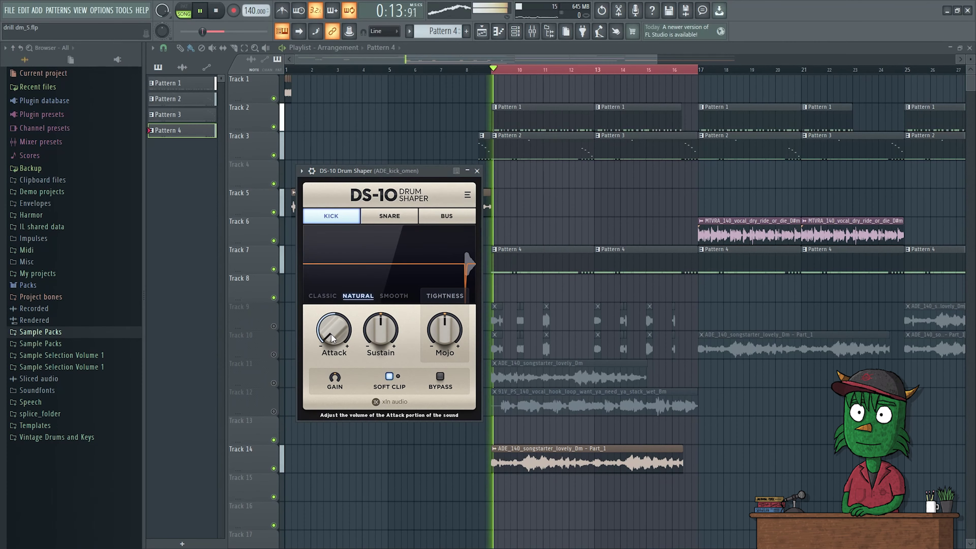
drag(331, 333, 347, 257)
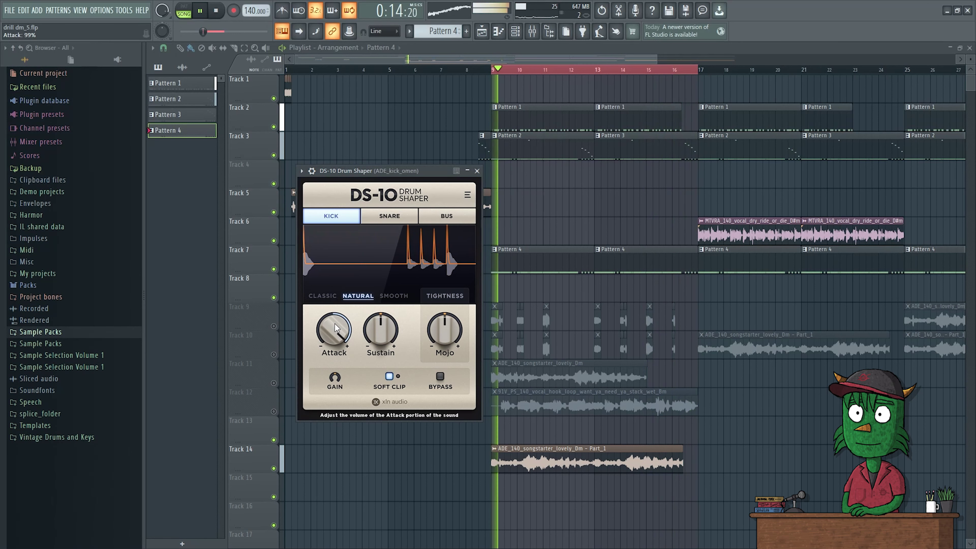
key(space)
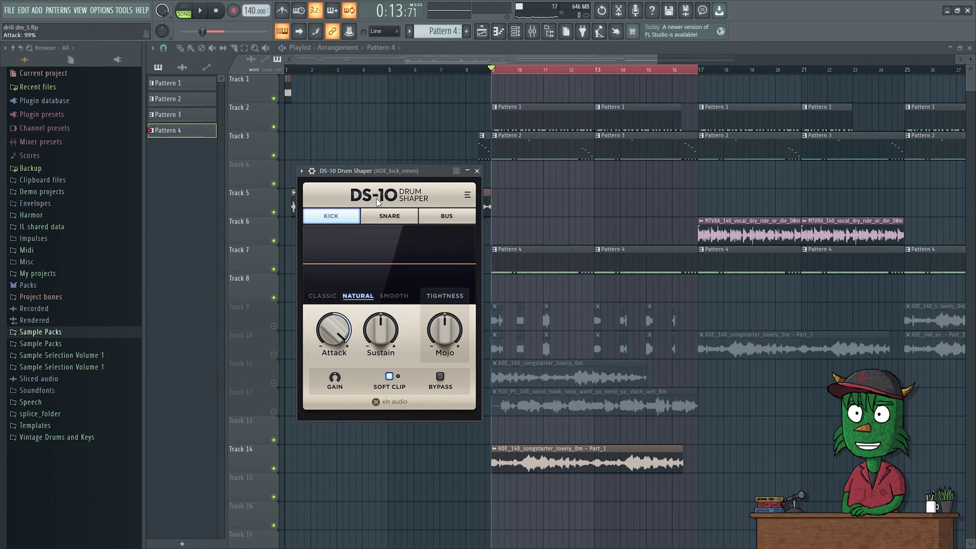
- Solo Track 7 in the playlist, reopen the kick's DS-10 Drum Shaper with the mixer closed and reposition its window
drag(426, 170, 422, 299)
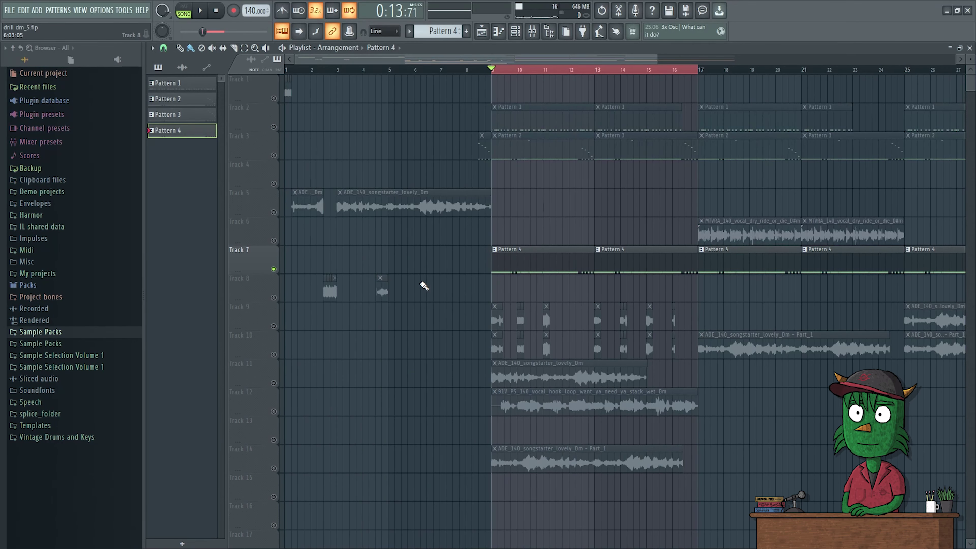
click(532, 31)
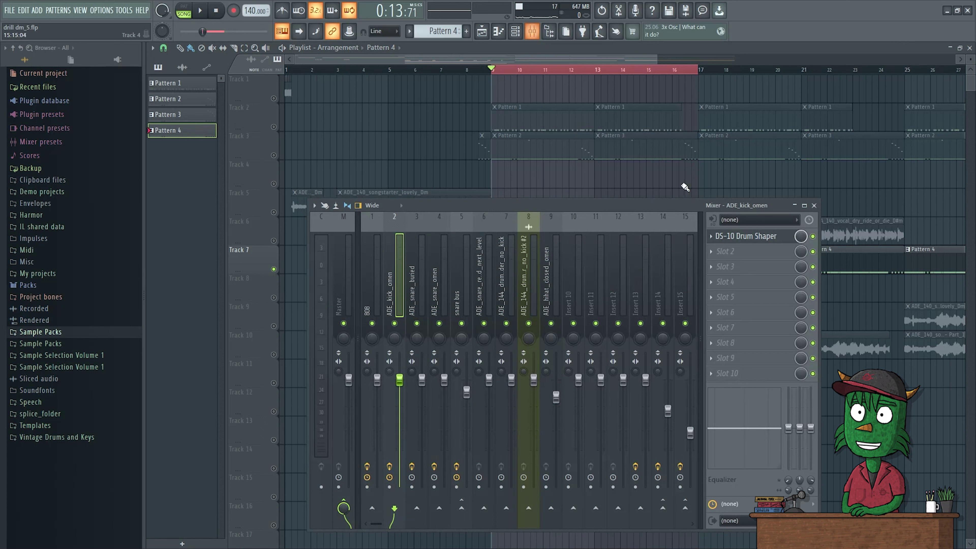
click(741, 237)
click(813, 205)
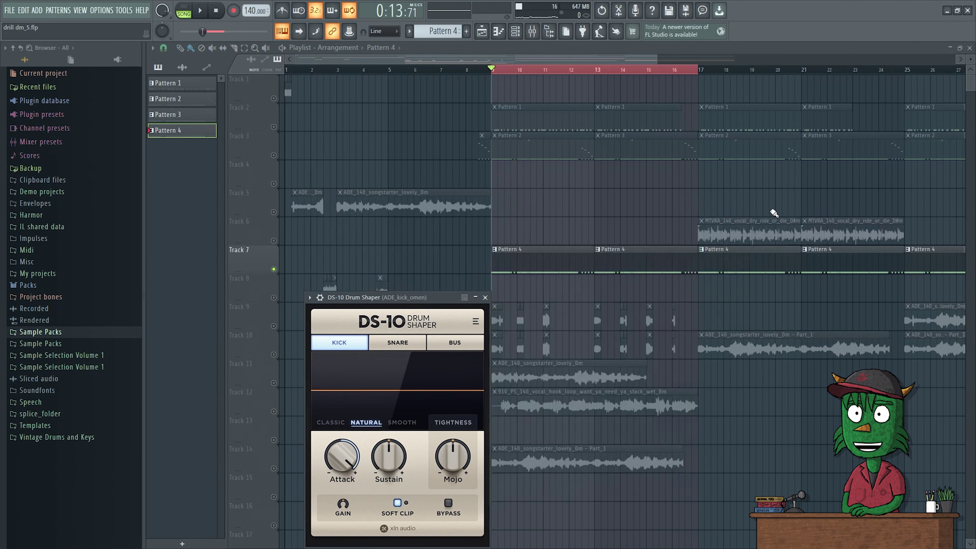
click(309, 297)
click(325, 510)
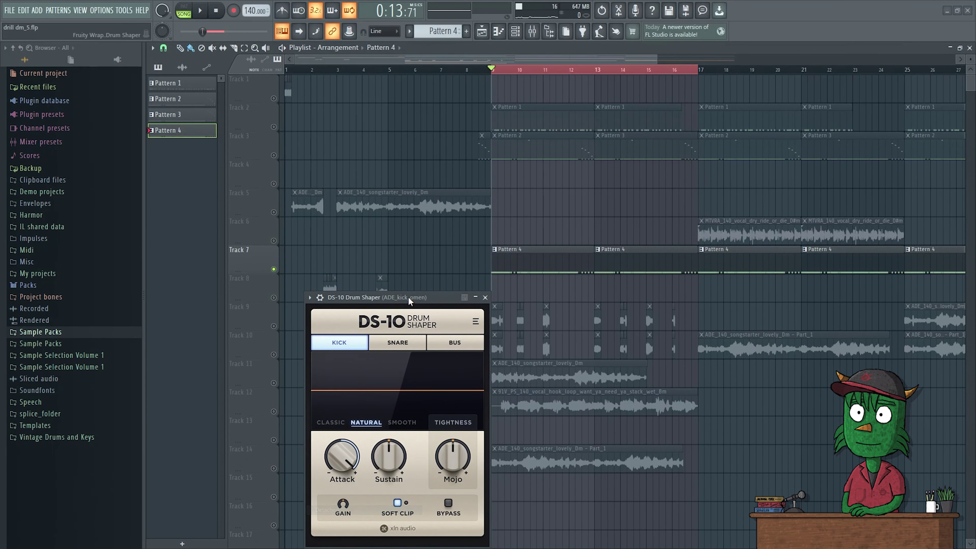
drag(408, 296, 417, 175)
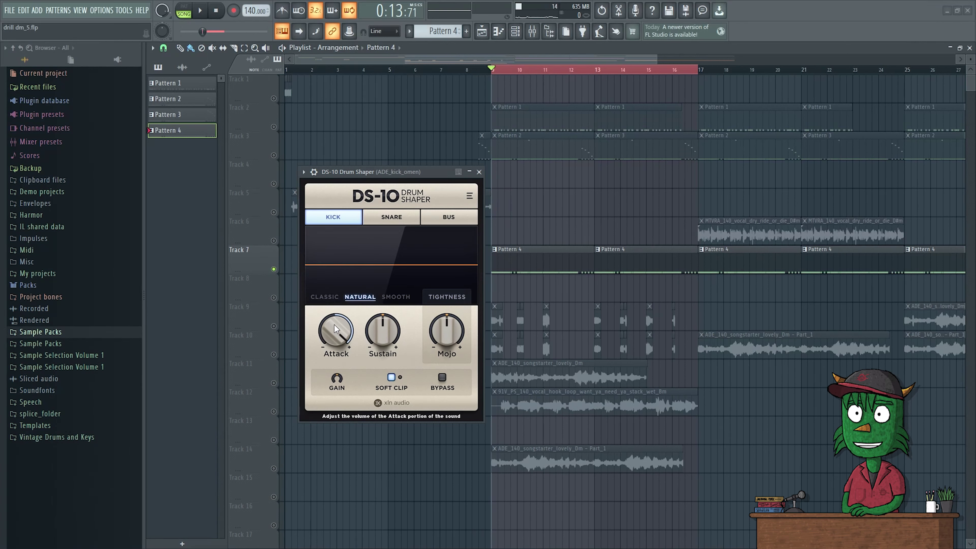
- Lower the kick's Sustain to its minimum in the DS-10 and play the soloed loop
click(384, 330)
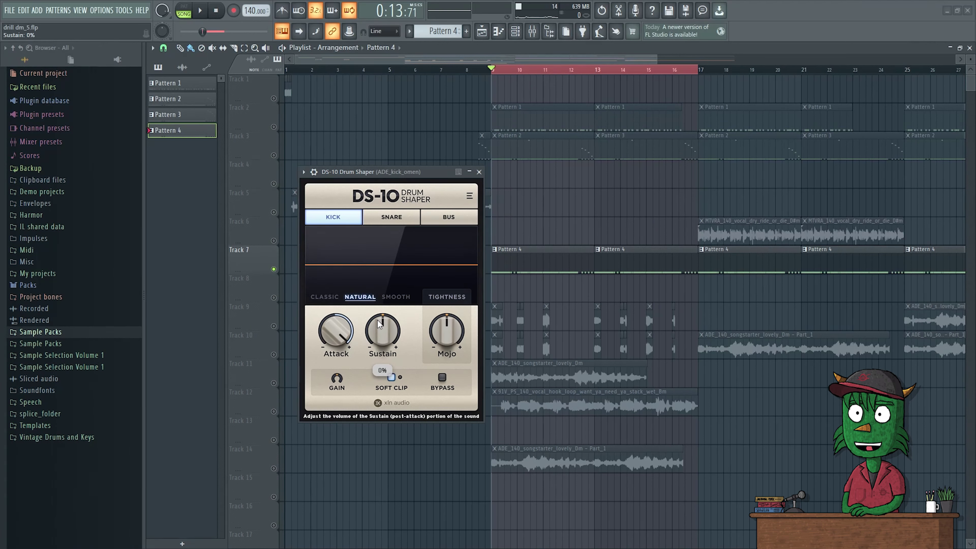
mouse_move(378, 323)
mouse_down()
mouse_move(381, 368)
mouse_move(392, 334)
mouse_move(373, 330)
mouse_move(396, 231)
mouse_move(361, 510)
mouse_move(382, 334)
mouse_up()
key(space)
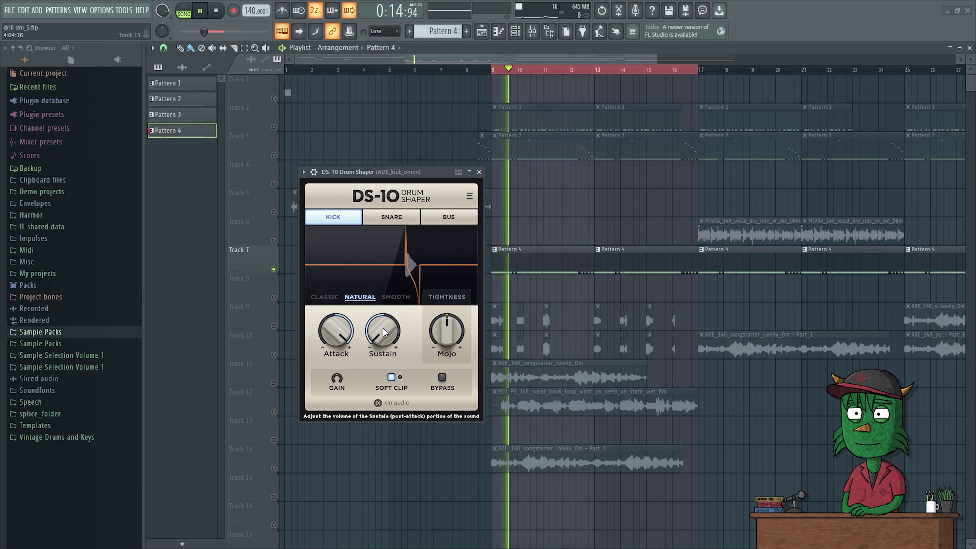
- Raise the kick's Sustain to maximum during playback for comparison, and bring it back down to minimum
drag(379, 332, 389, 221)
mouse_move(379, 326)
mouse_down()
mouse_move(389, 262)
mouse_move(392, 316)
mouse_move(381, 317)
mouse_move(383, 281)
mouse_move(382, 317)
mouse_up()
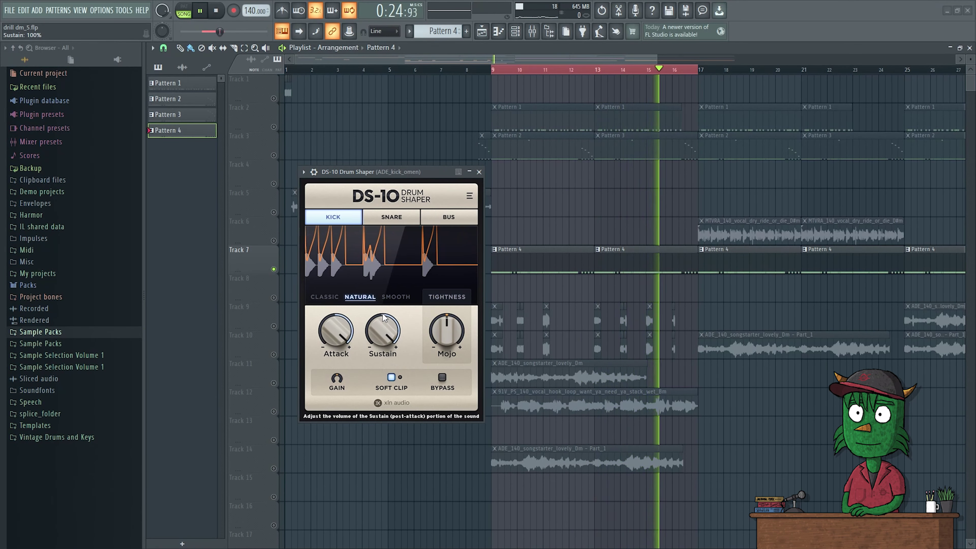
drag(383, 317, 372, 432)
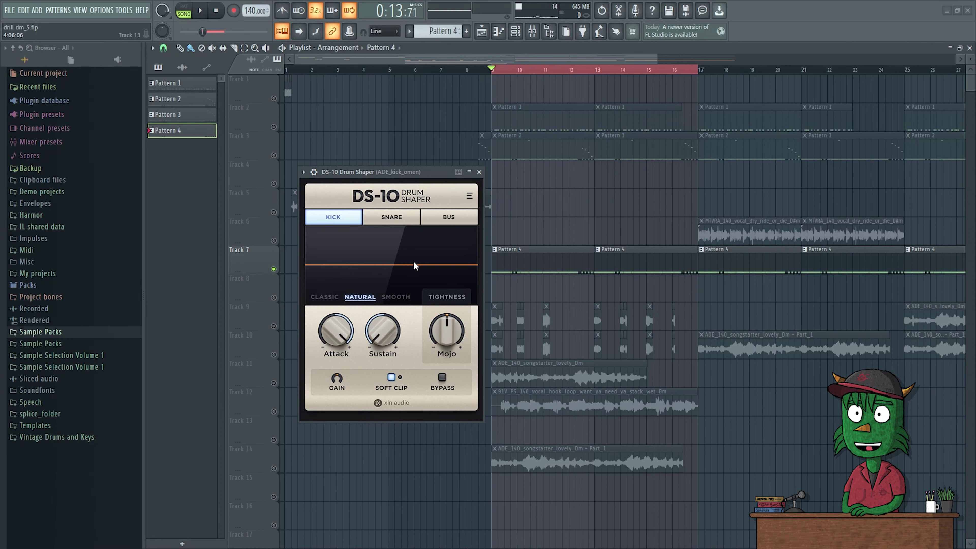
- Raise the kick's Sustain to 100% in the DS-10, and bring it down to a moderate setting slightly above centre
drag(382, 331, 408, 228)
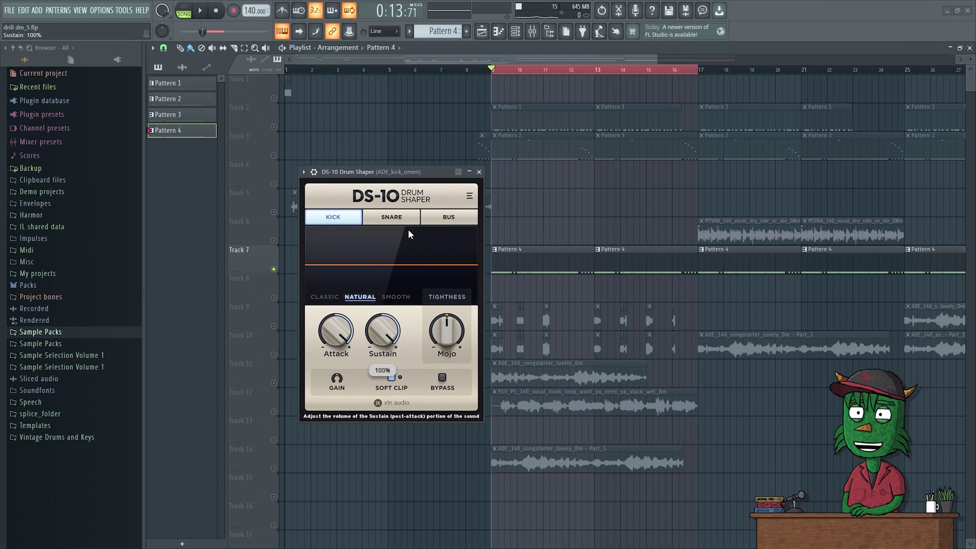
drag(381, 320, 387, 399)
drag(380, 336, 380, 344)
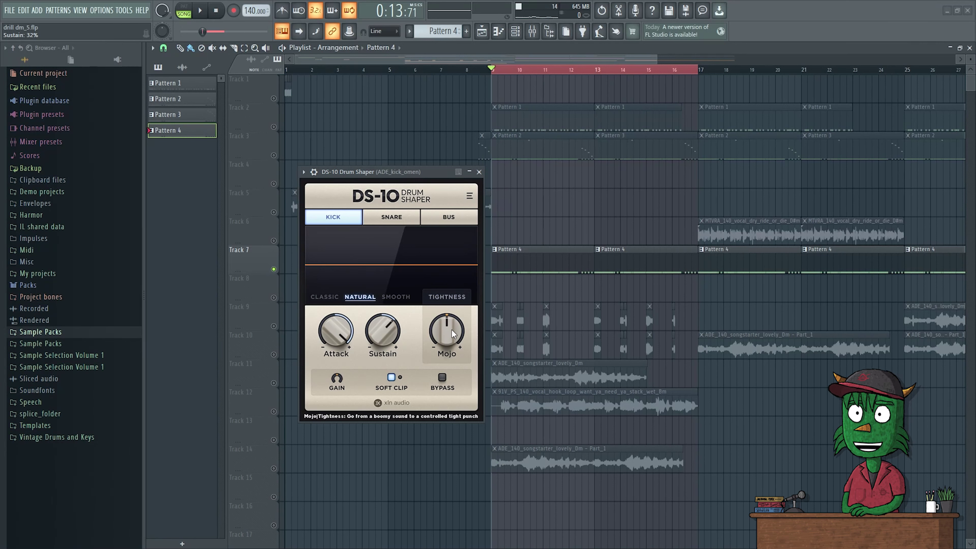
- Lower the kick's Mojo tightness to -100% and audition the soloed loop briefly
drag(451, 329, 449, 489)
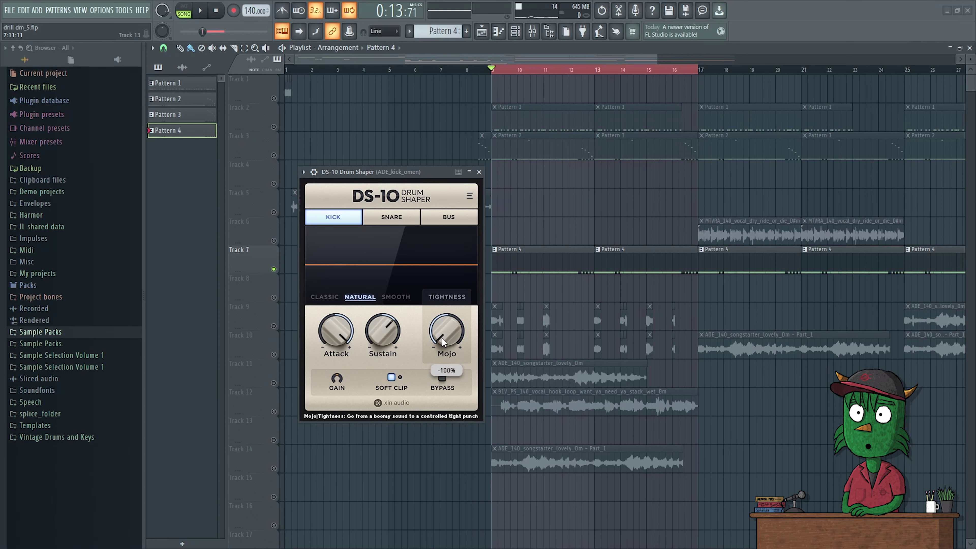
key(space)
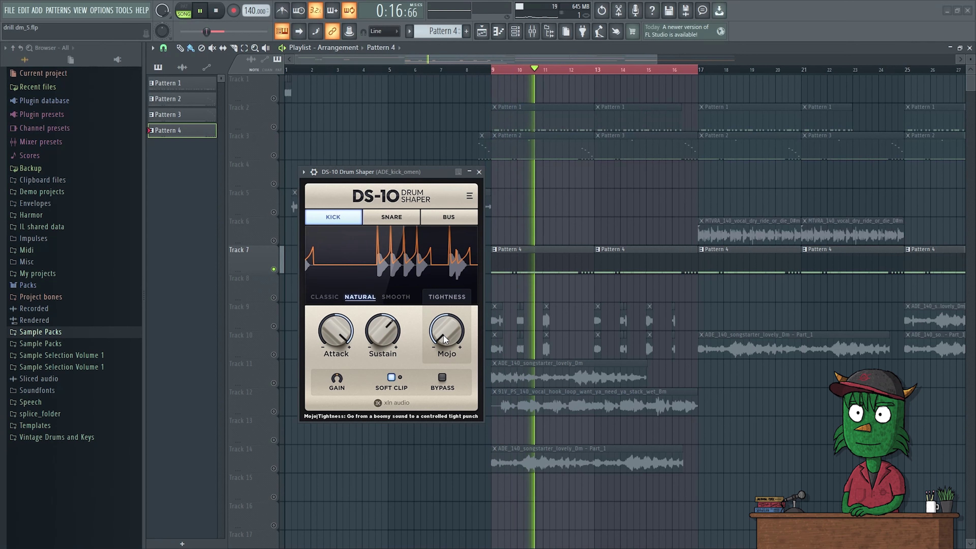
key(space)
- Raise the kick's Mojo tightness to 100% and audition the soloed loop for comparison
drag(444, 338, 447, 308)
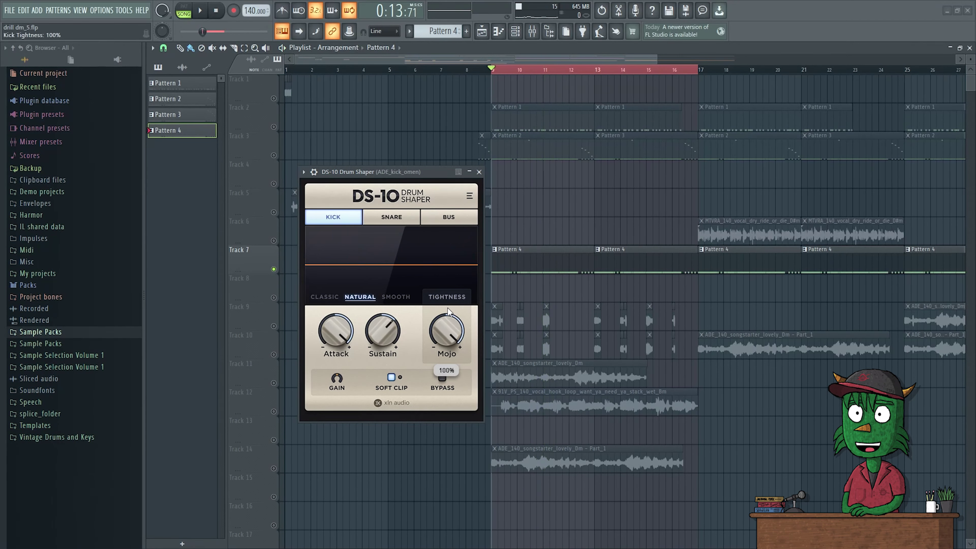
key(space)
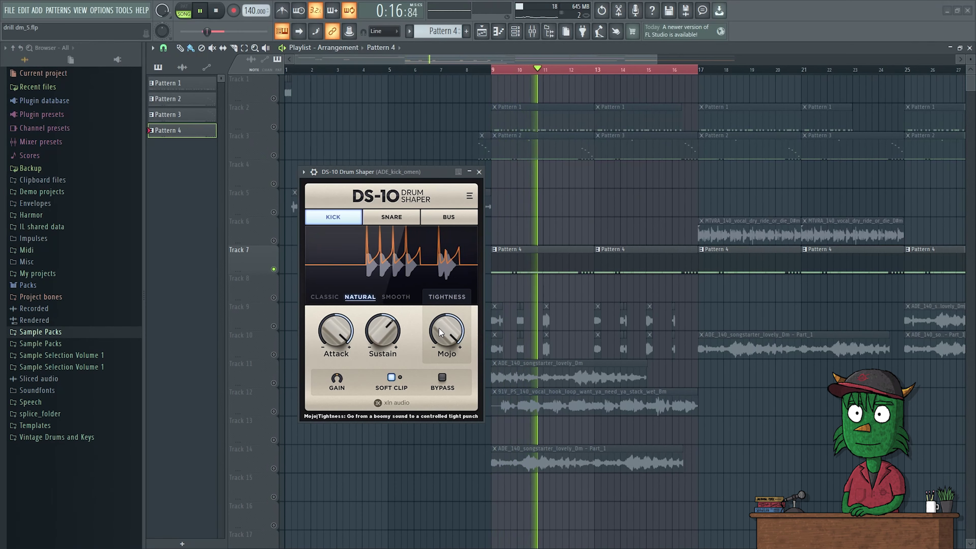
key(space)
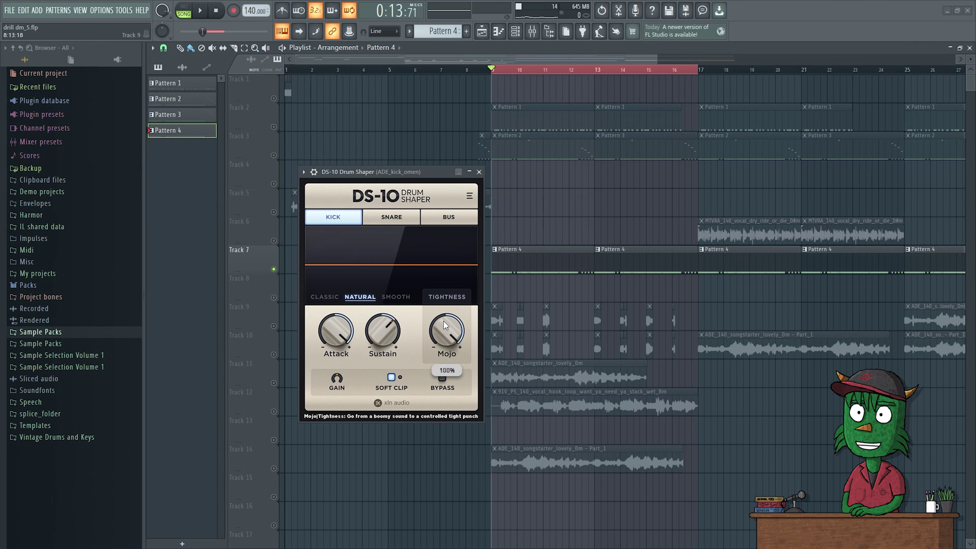
drag(444, 321, 456, 296)
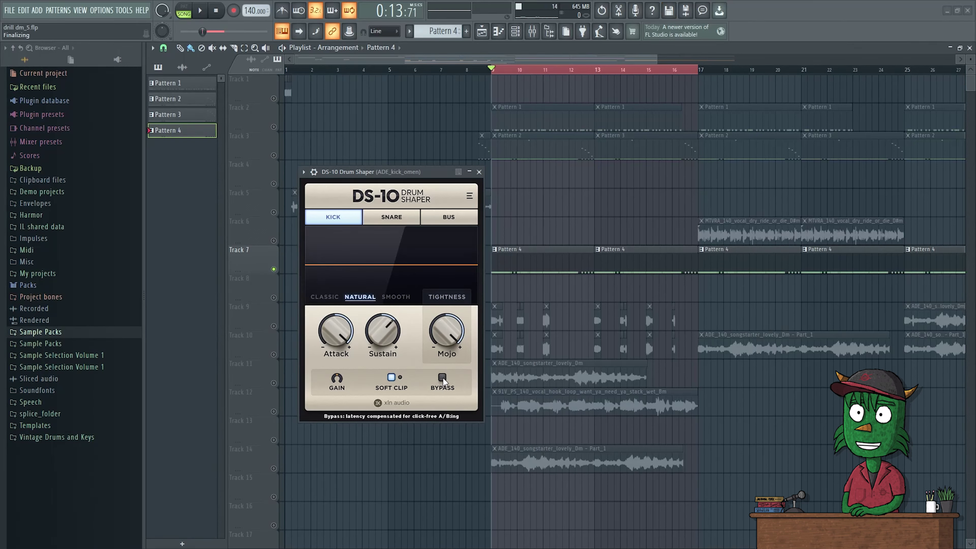
- Play the soloed kick loop and toggle the DS-10's bypass on and off to compare the dry and processed sound
key(space)
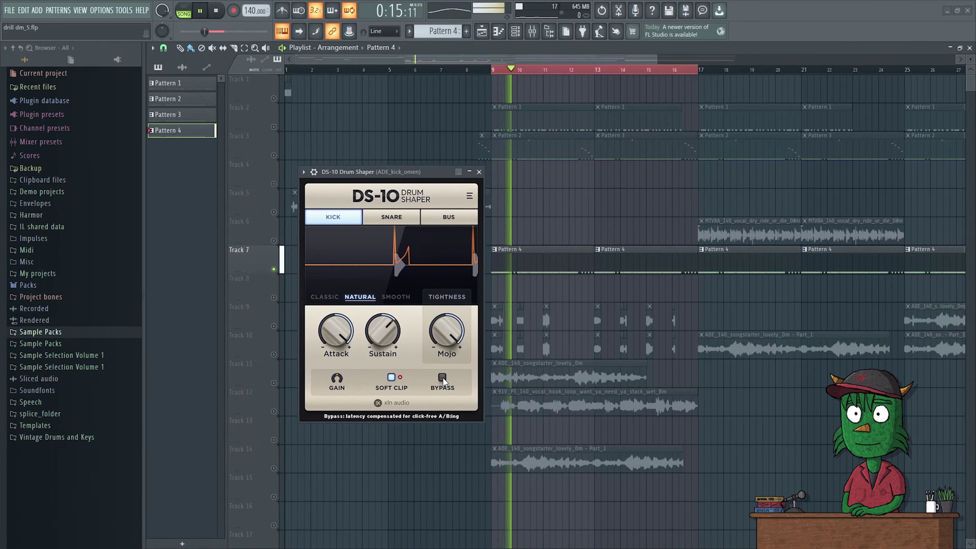
click(442, 377)
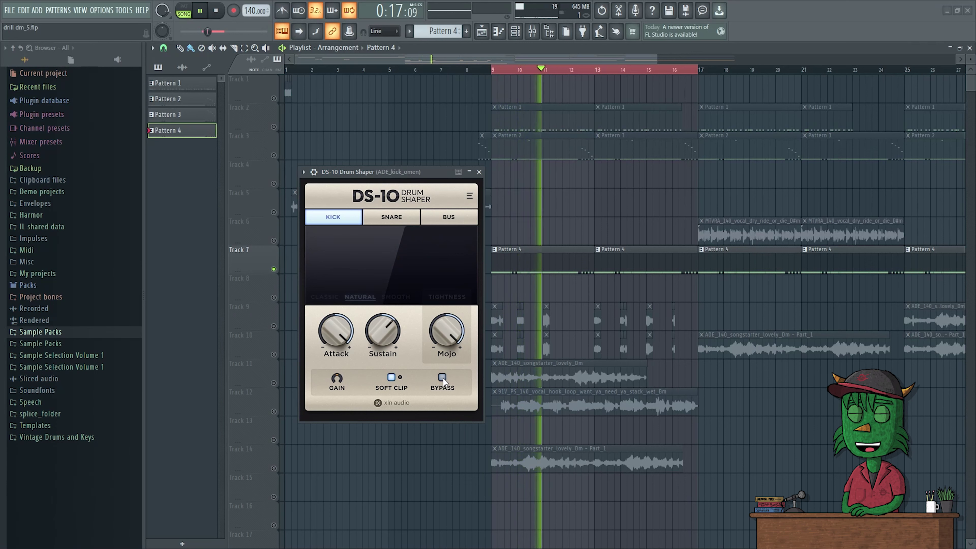
click(442, 378)
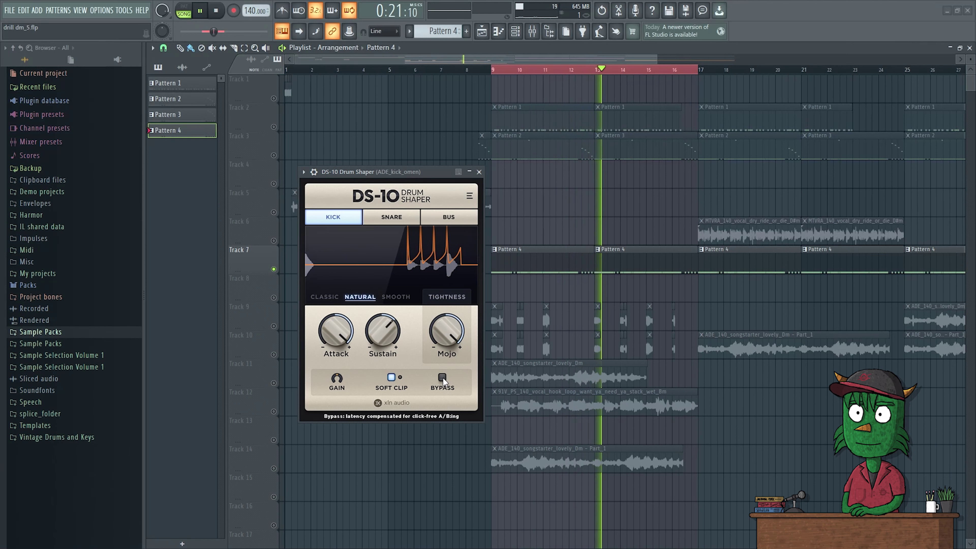
click(443, 378)
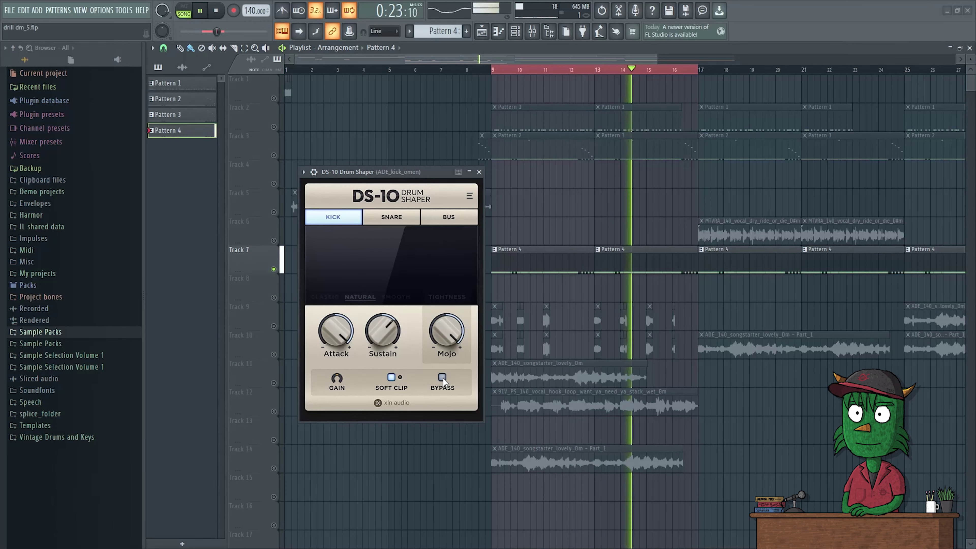
click(442, 378)
key(space)
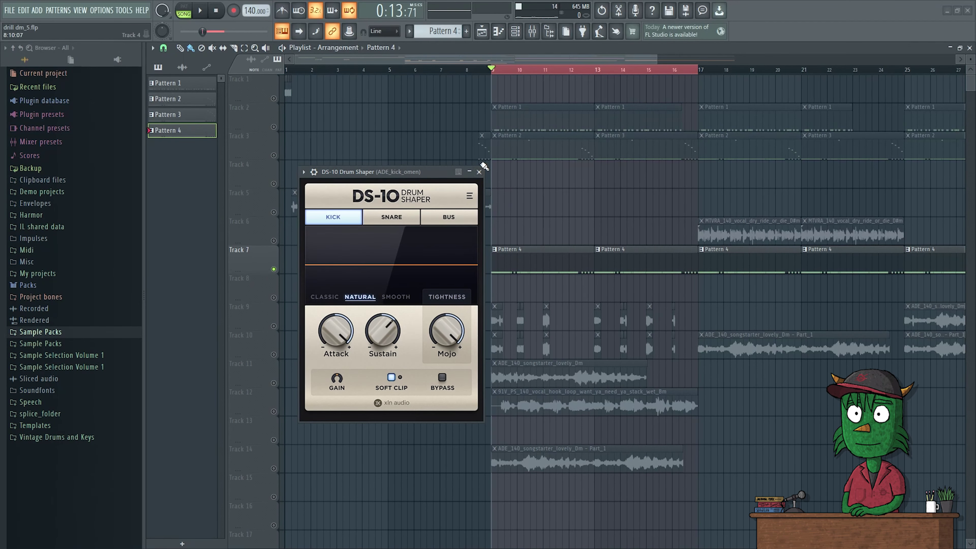
- Close the kick's DS-10, unsolo Track 7 and play the full beat briefly
click(479, 171)
ctrl+click(273, 268)
key(space)
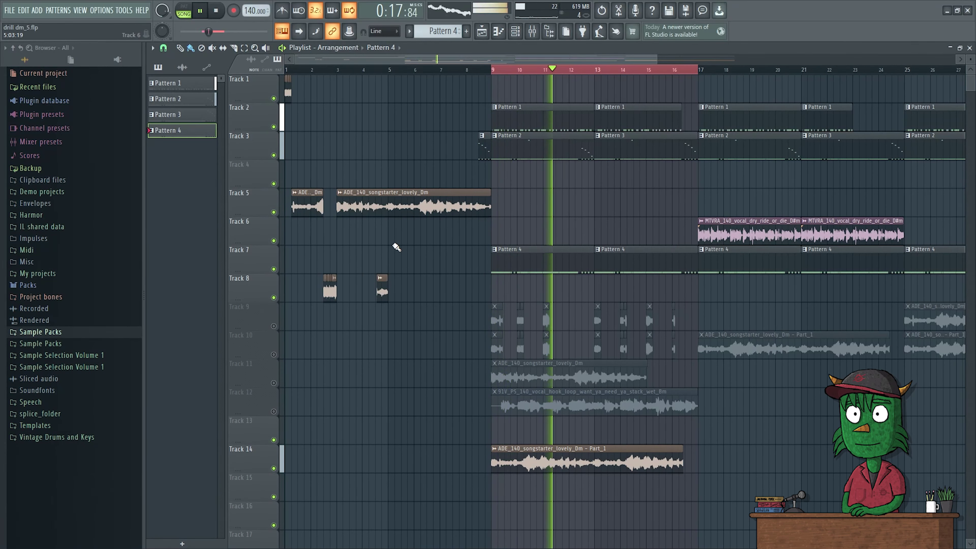
key(space)
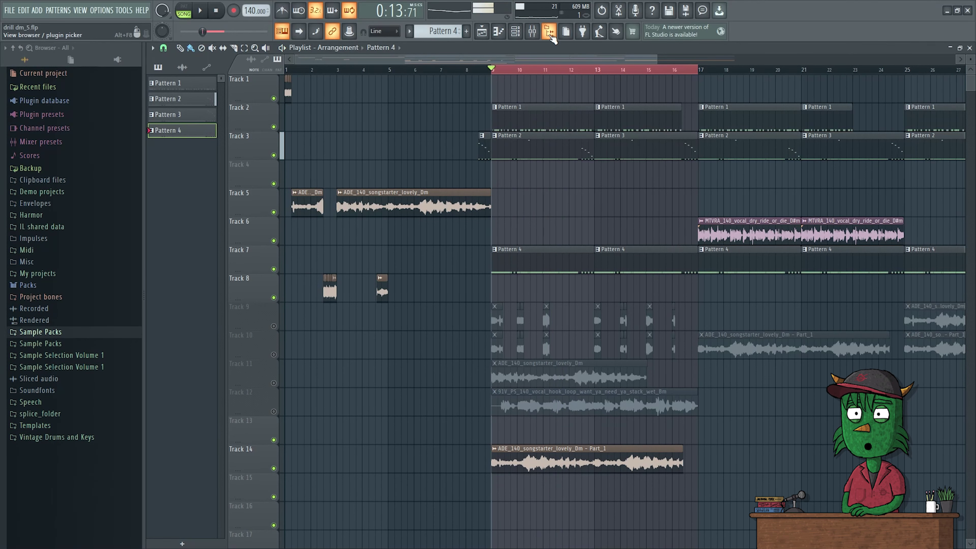
- Open the mixer, reposition it, and show the DS-10 Drum Shaper settings on the 808 channel
click(537, 33)
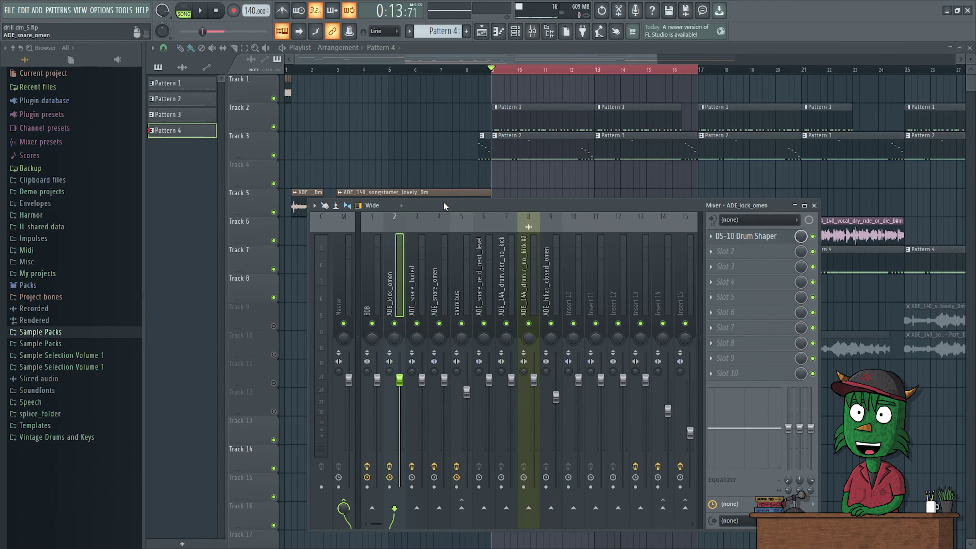
mouse_move(443, 202)
mouse_down()
mouse_move(463, 192)
mouse_move(453, 189)
mouse_up()
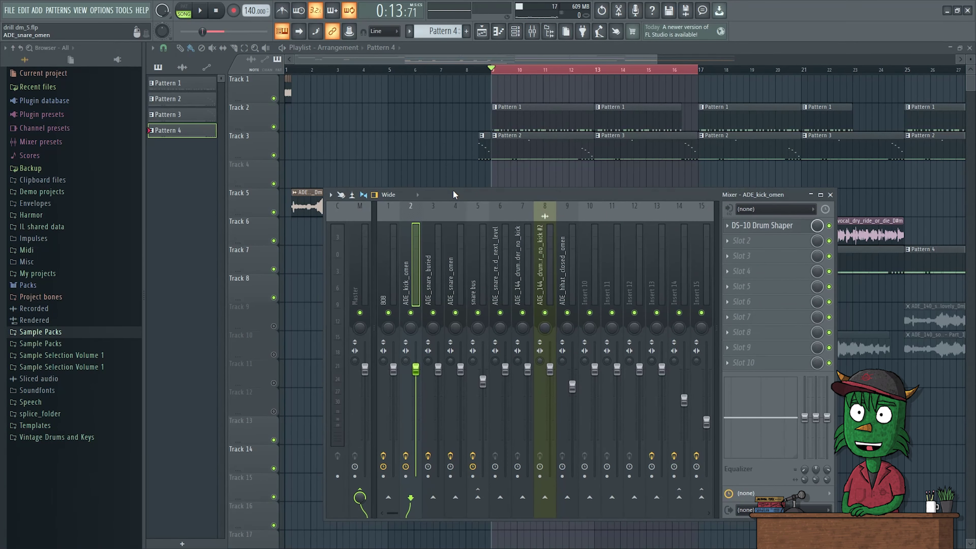
click(387, 268)
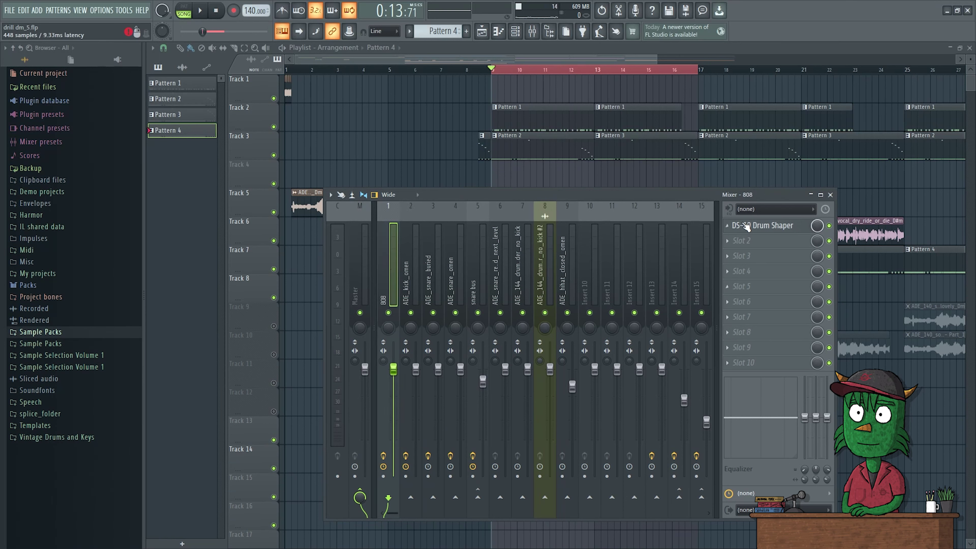
click(759, 226)
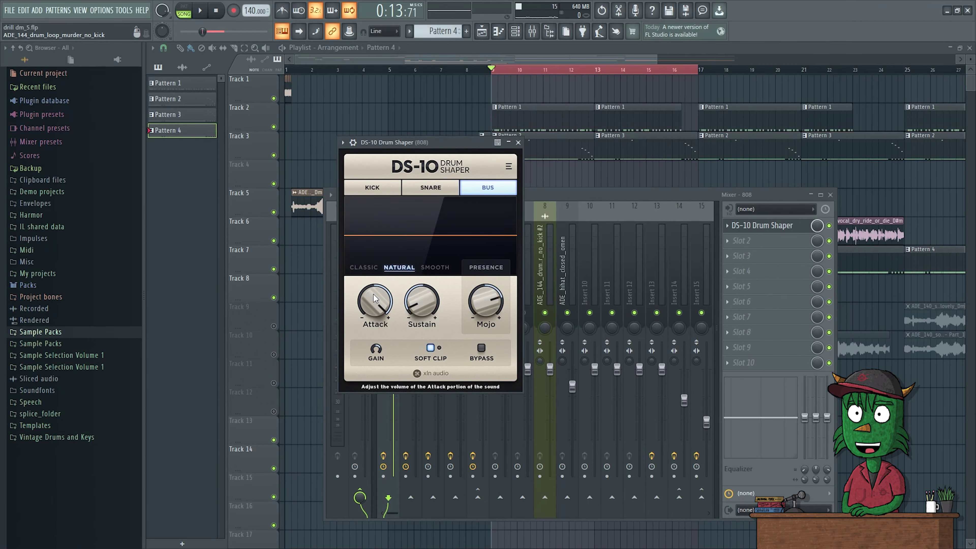
- Return to the playlist and solo Track 3
click(597, 195)
click(548, 73)
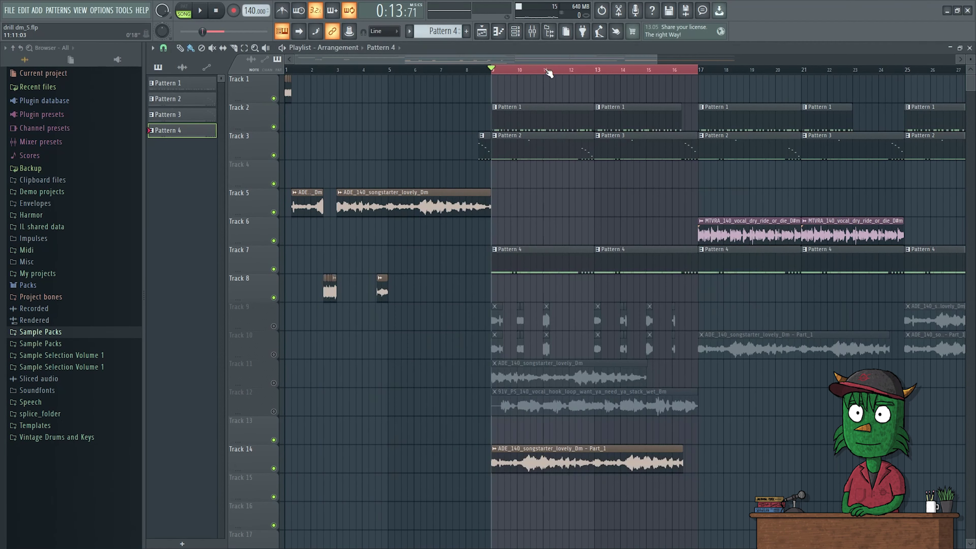
right_click(275, 156)
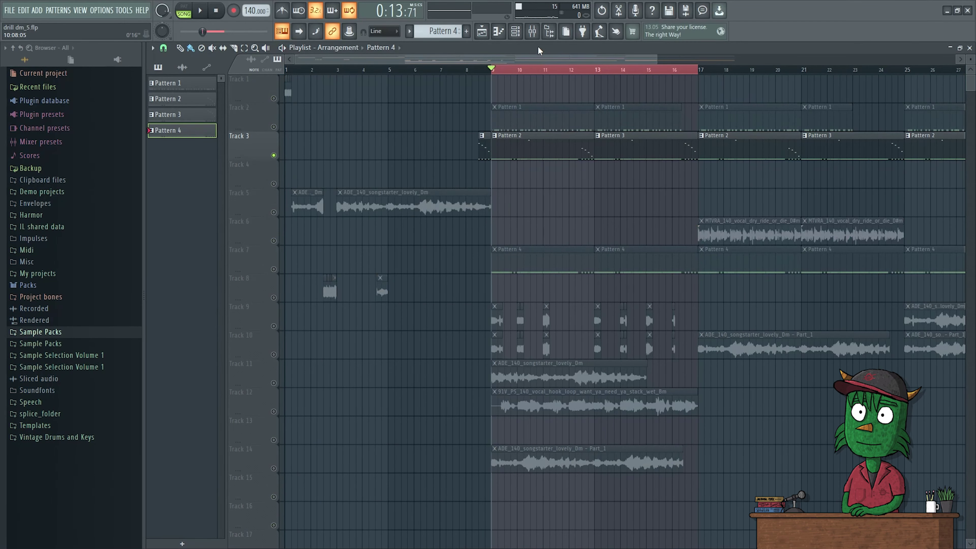
- Reopen the 808's DS-10 Drum Shaper, keep it open with the mixer closed, and reposition its window
click(536, 37)
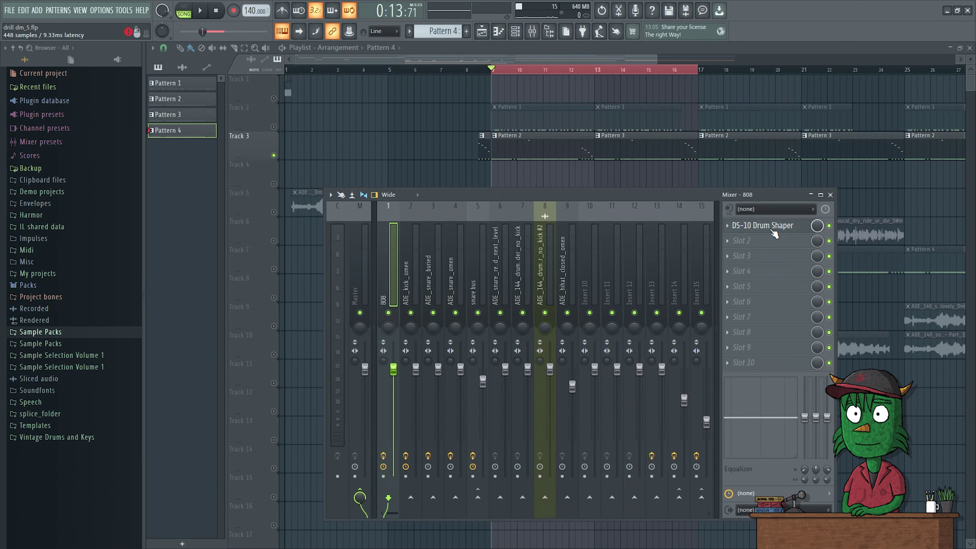
click(762, 225)
click(343, 143)
click(384, 355)
click(830, 194)
drag(432, 140, 421, 185)
- Audition the soloed 808 loop with the DS-10 bypassed and again with it active
click(471, 394)
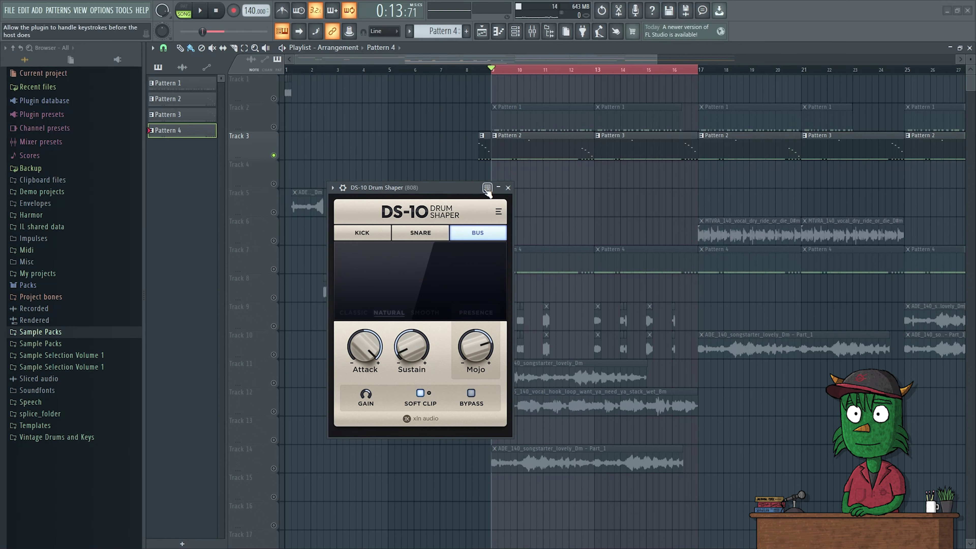
key(space)
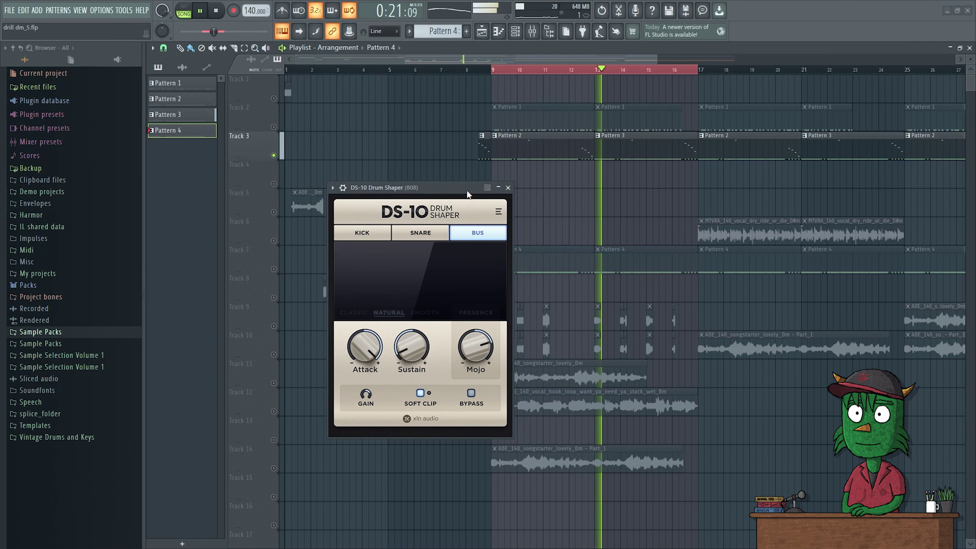
key(space)
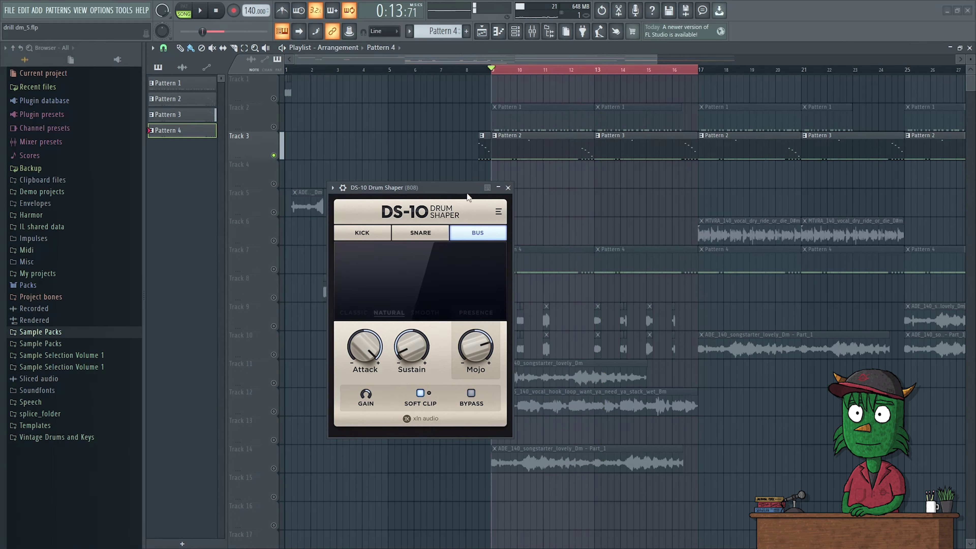
key(space)
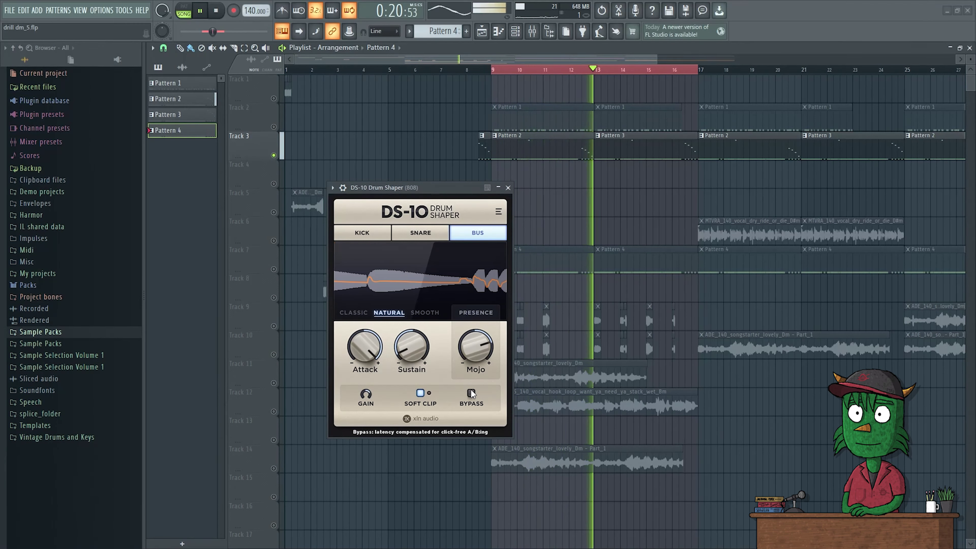
key(space)
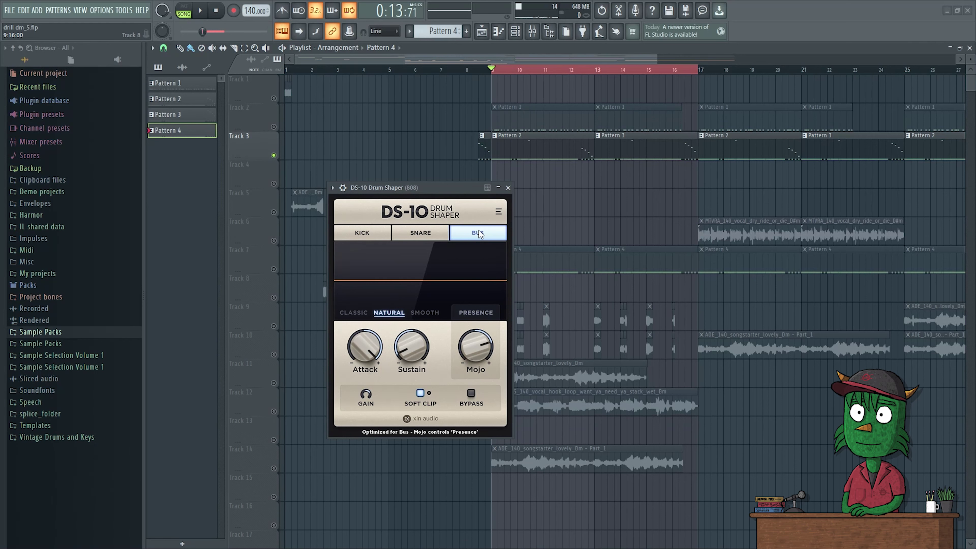
- Compare the Kick and Bus modes of the 808's DS-10, leave it on Bus and close the plugin
click(371, 237)
click(480, 238)
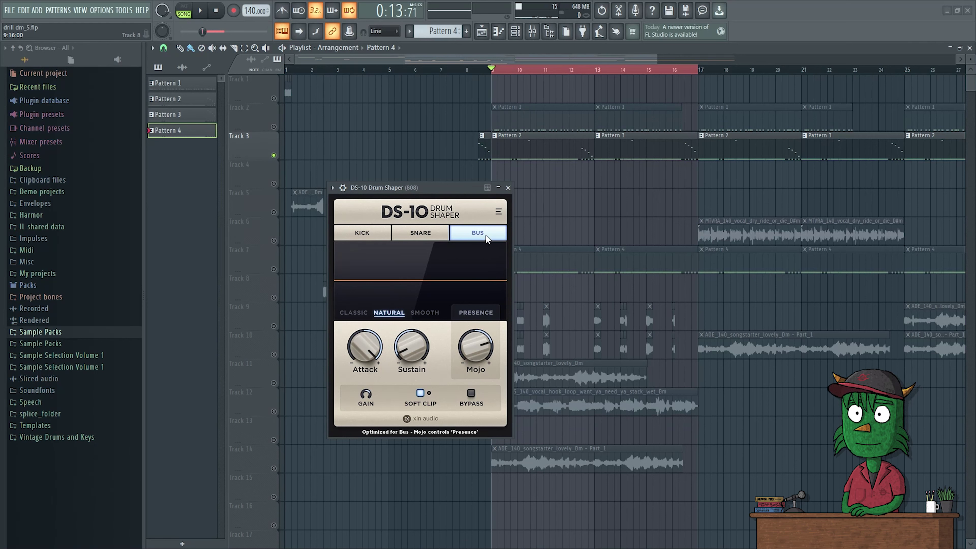
click(370, 235)
click(475, 232)
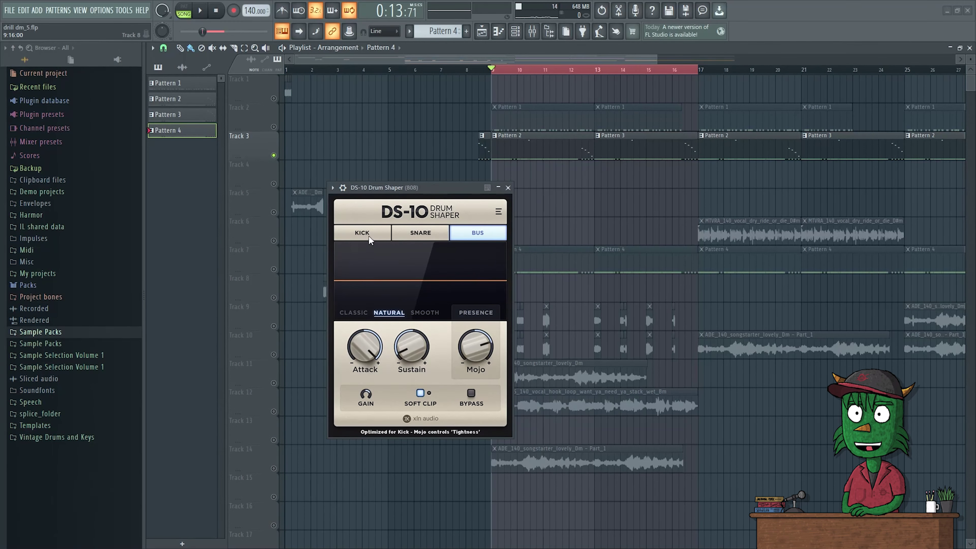
click(507, 187)
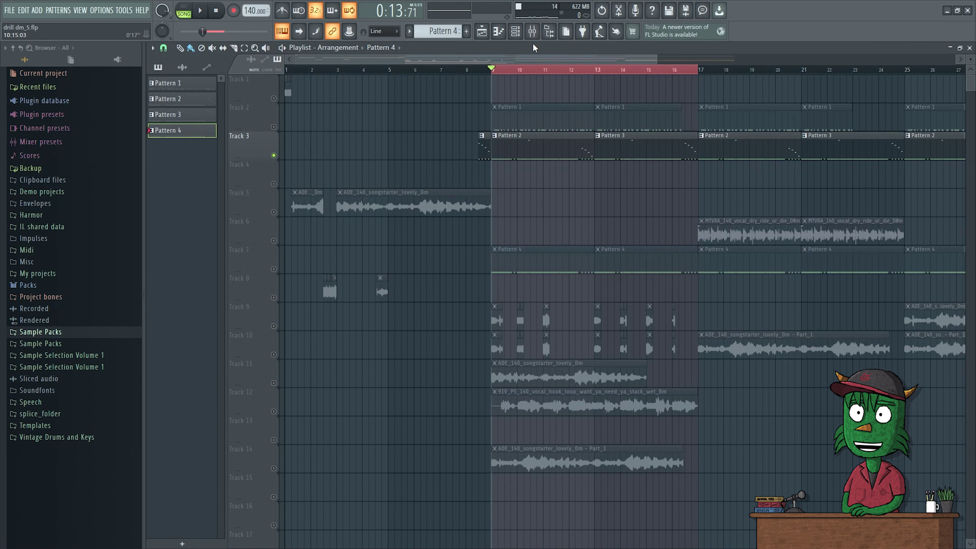
- Open the mixer, review the effect slots of the kick, ADE_snare_buried and ADE_snare_omen channels, and leave ADE_snare_omen selected
click(532, 32)
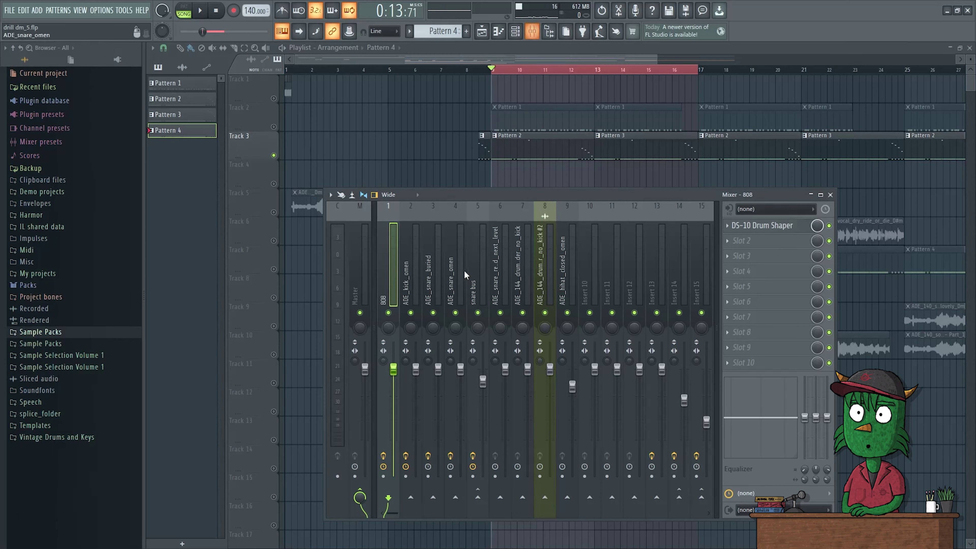
click(406, 267)
click(426, 267)
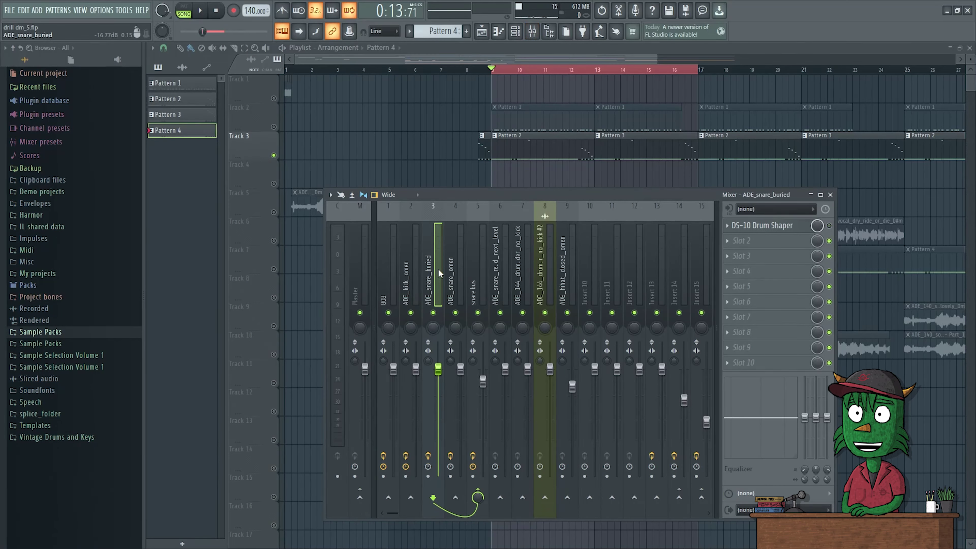
click(408, 274)
click(429, 273)
click(454, 271)
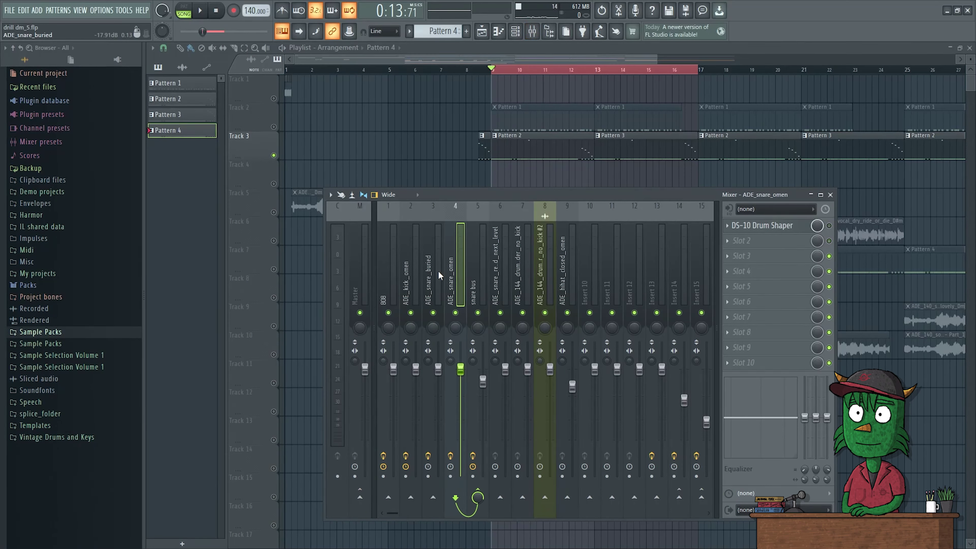
click(436, 272)
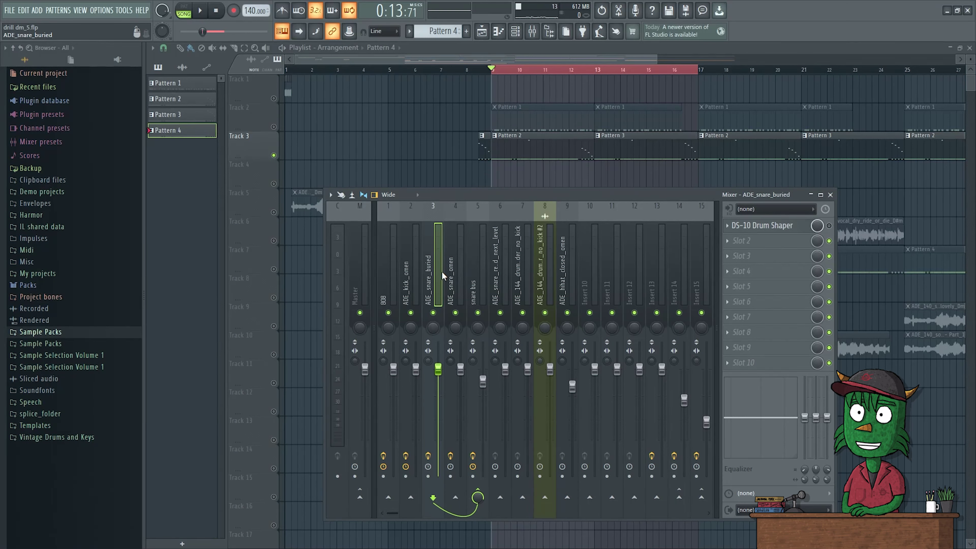
click(456, 277)
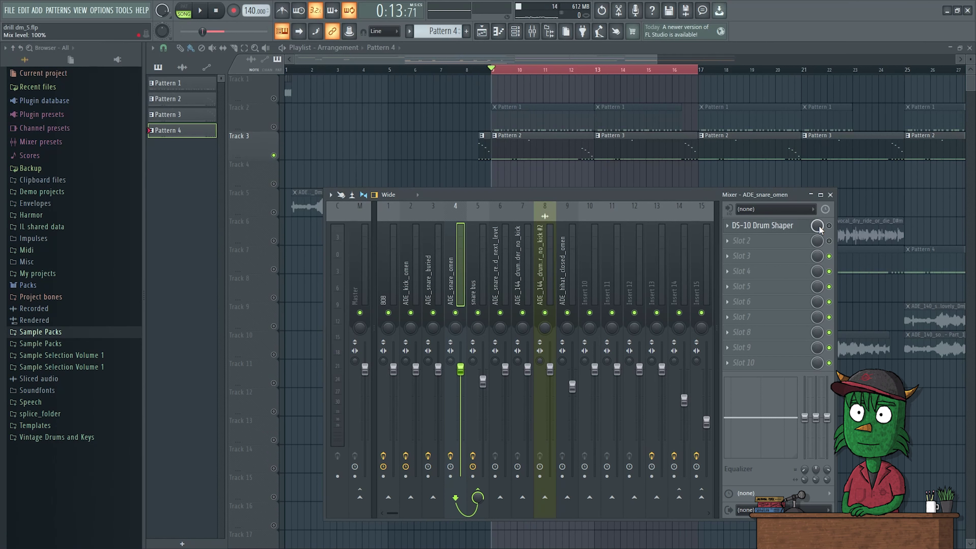
- Select the snare bus channel, review its DS-10 Drum Shaper settings and return to the playlist
click(474, 271)
click(763, 227)
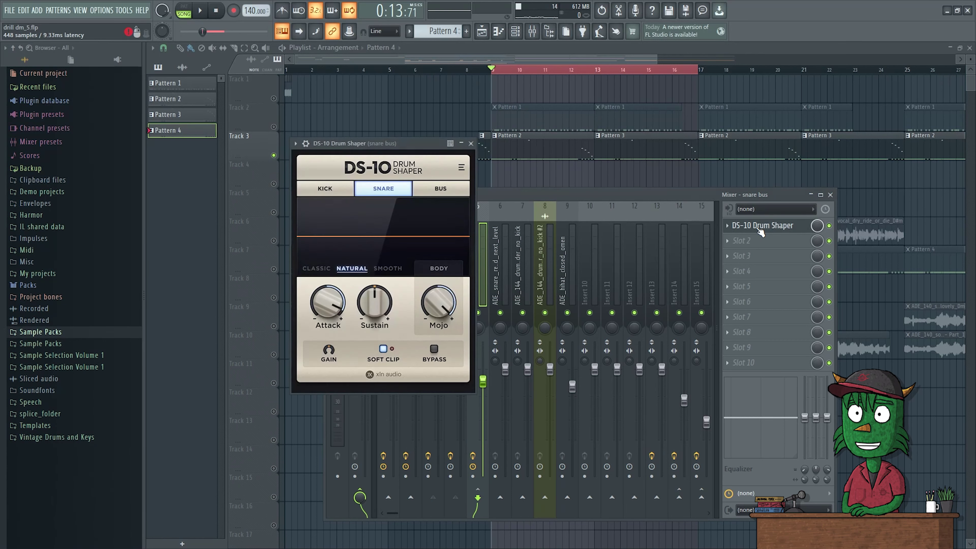
click(548, 54)
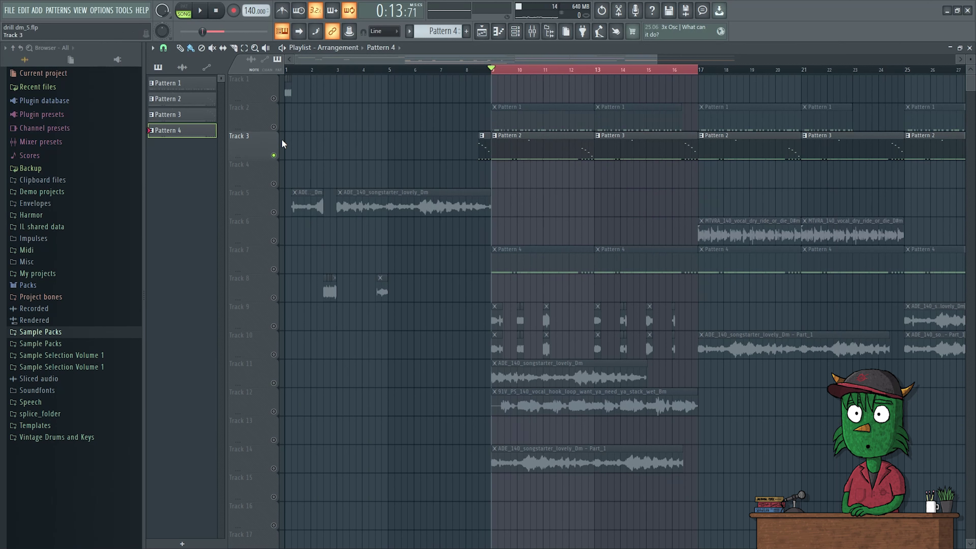
- Solo playlist Track 2, start playback and mute the ADE_hihat_closed_omen channel in the mixer
right_click(273, 127)
key(space)
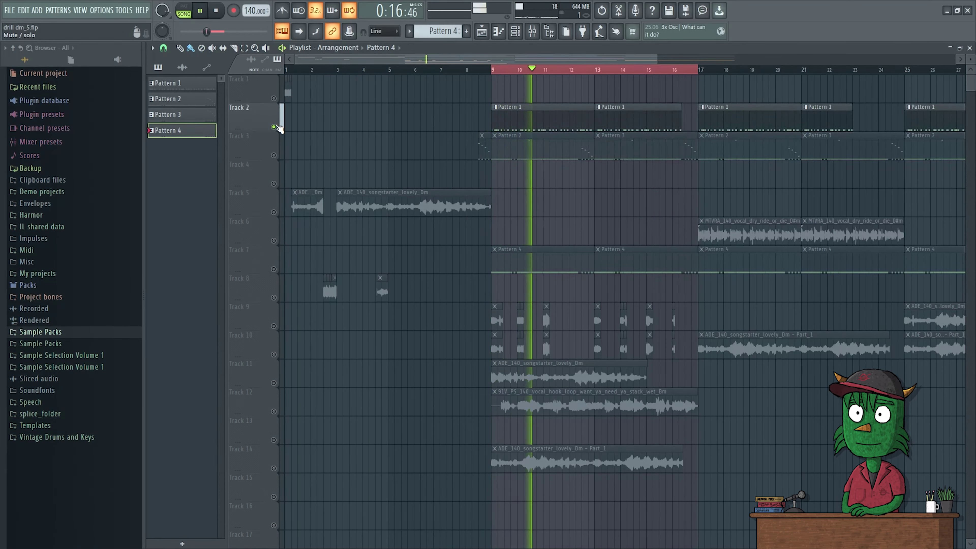
click(532, 31)
click(567, 312)
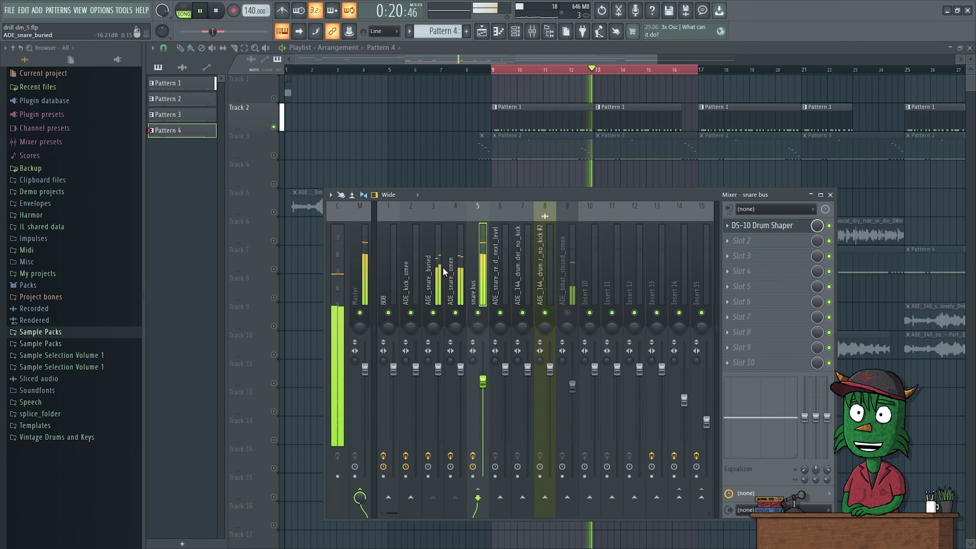
- Open the snare bus's DS-10 Drum Shaper and audition the soloed snares with it bypassed and active
click(752, 226)
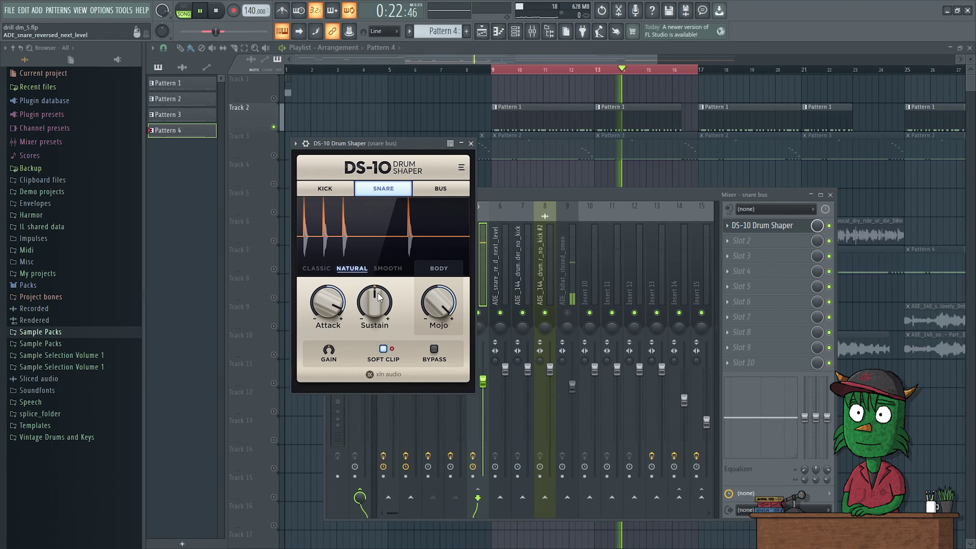
click(434, 348)
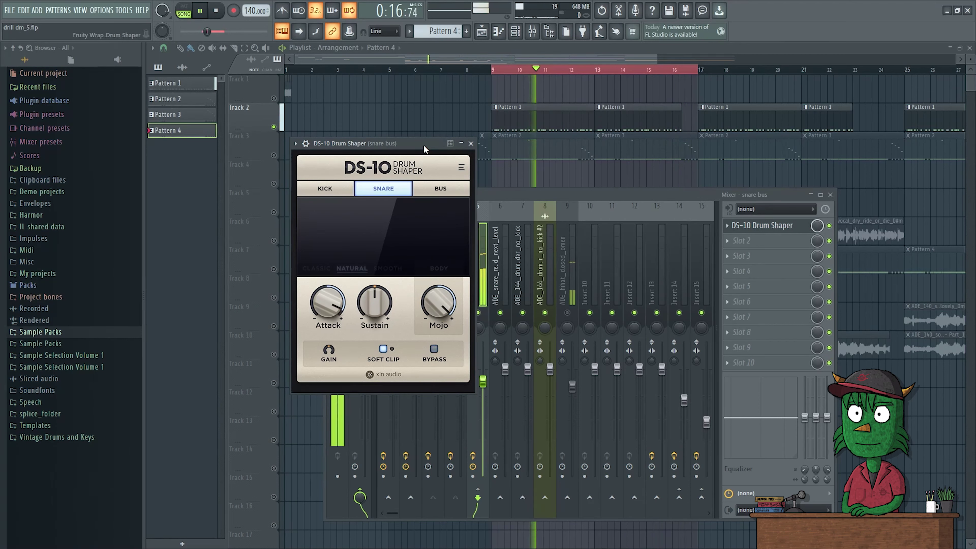
key(space)
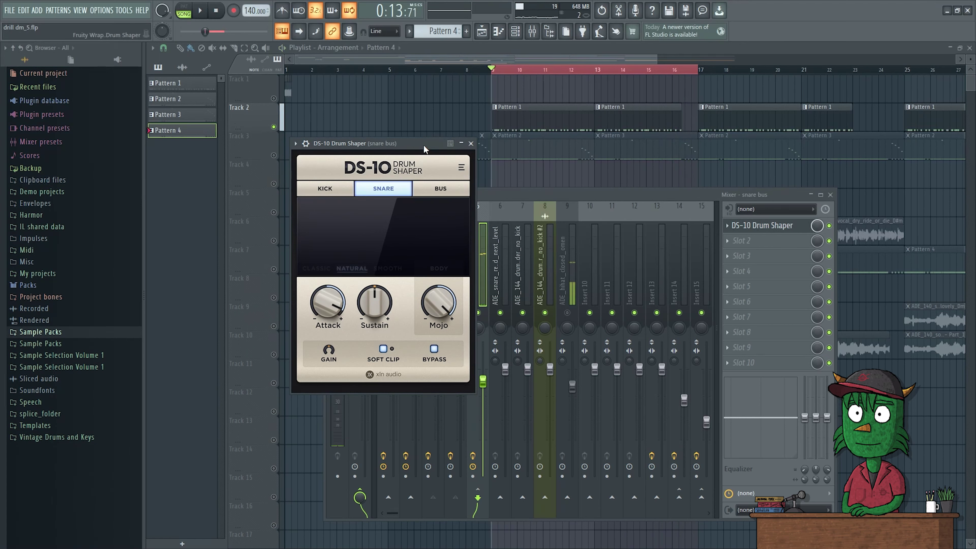
click(435, 349)
key(space)
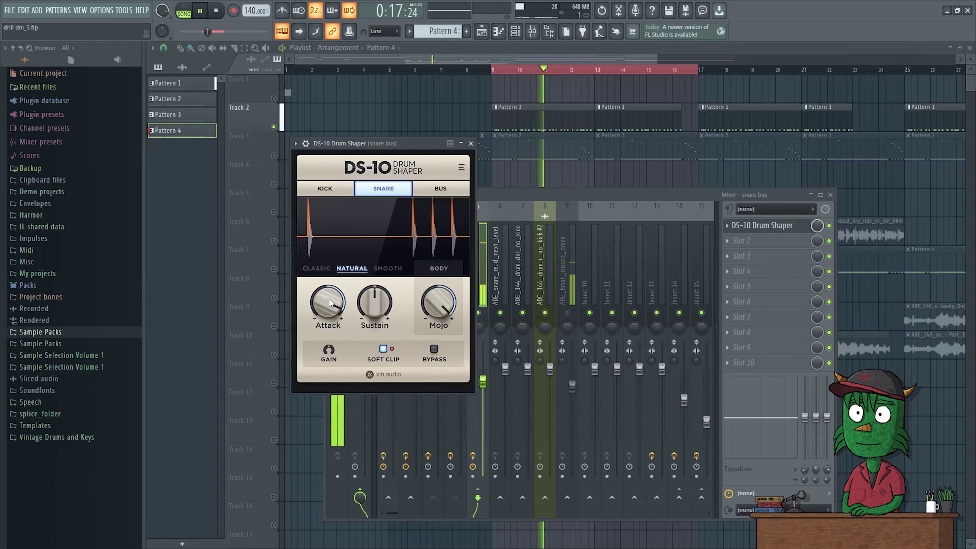
- Try the snare bus DS-10 with Attack at 0% and Mojo centred, raise Mojo to 100% and Attack to maximum, and stop playback
drag(326, 295, 338, 422)
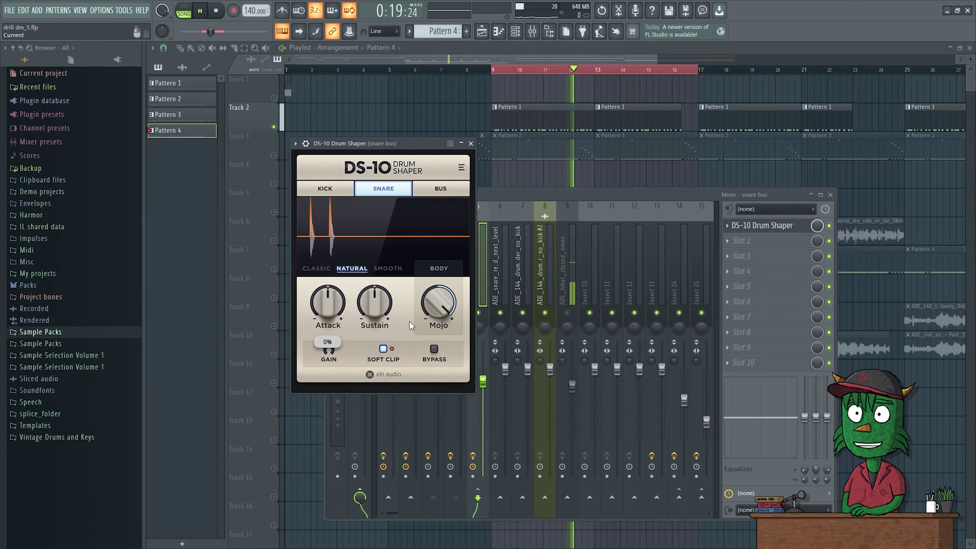
drag(427, 346, 441, 306)
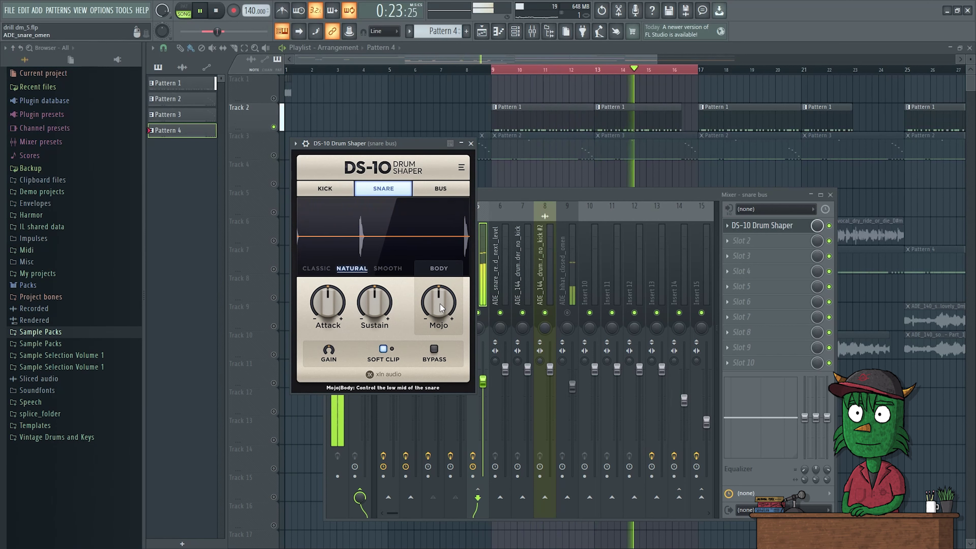
drag(440, 304, 488, 111)
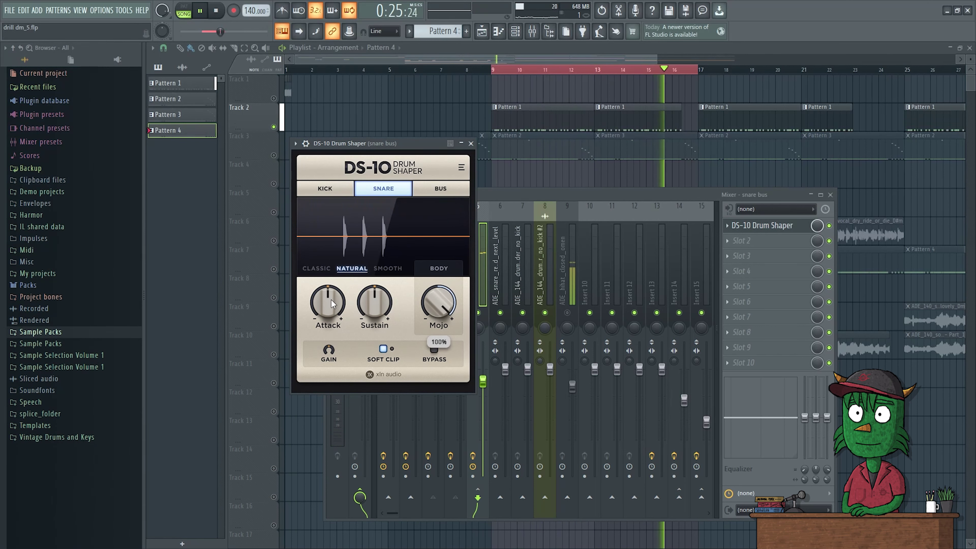
drag(333, 303, 333, 269)
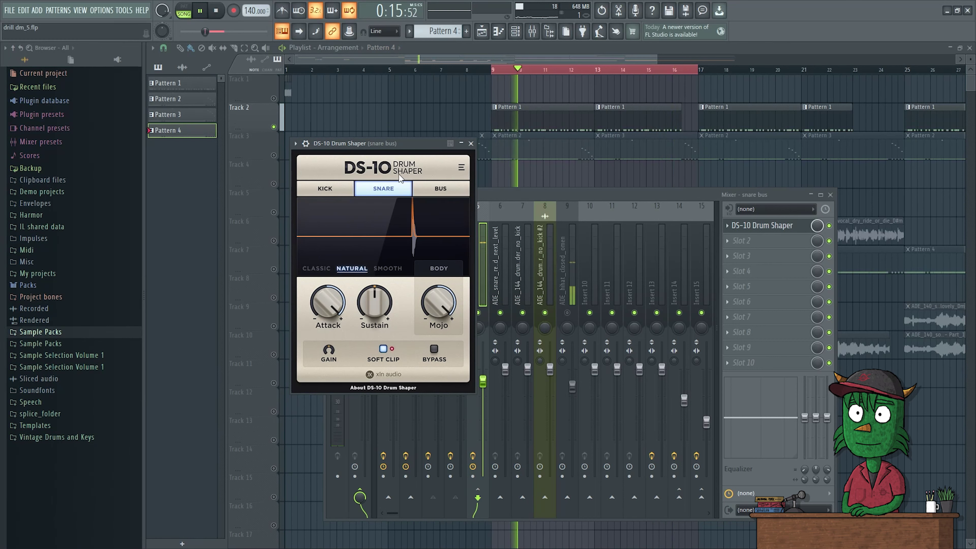
key(space)
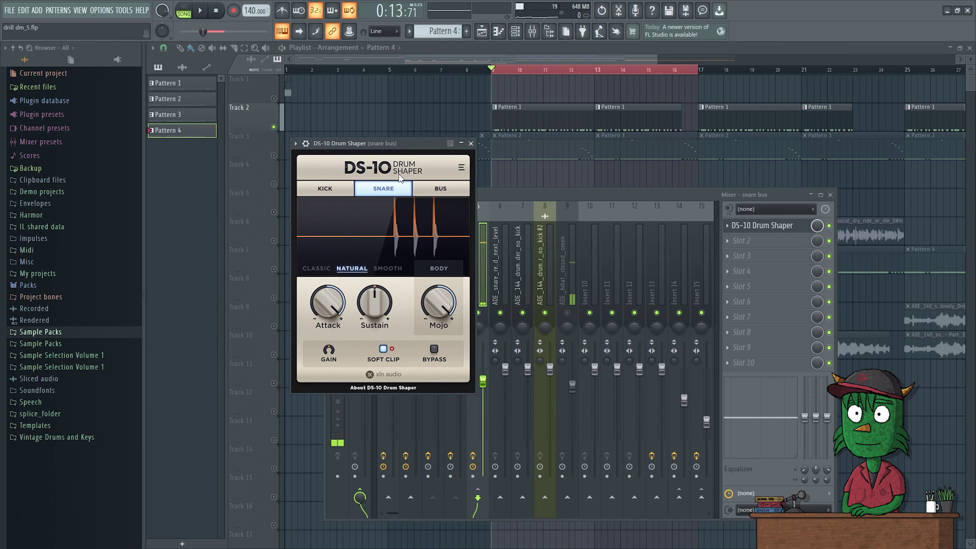
- Unsolo Track 2, play the full beat and reopen the snare bus's DS-10 Drum Shaper
right_click(273, 127)
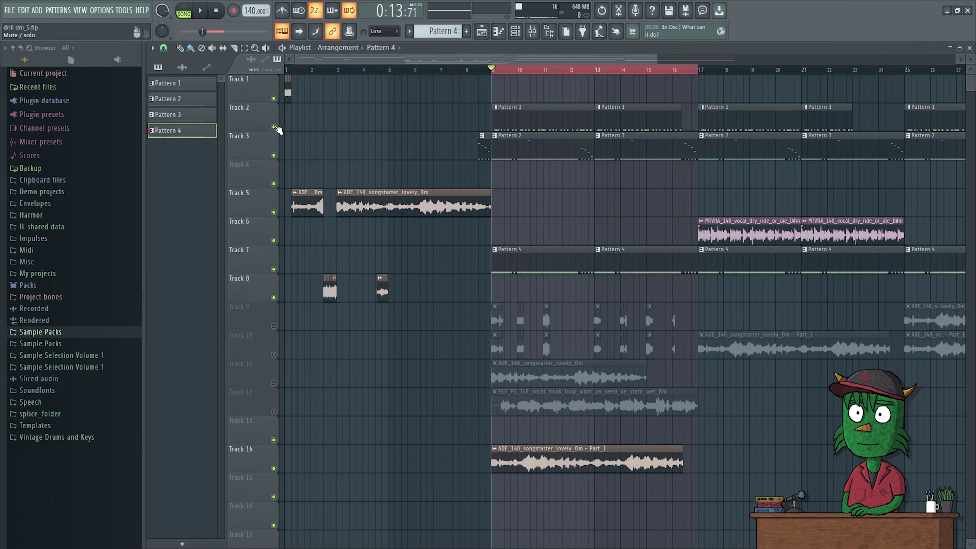
key(space)
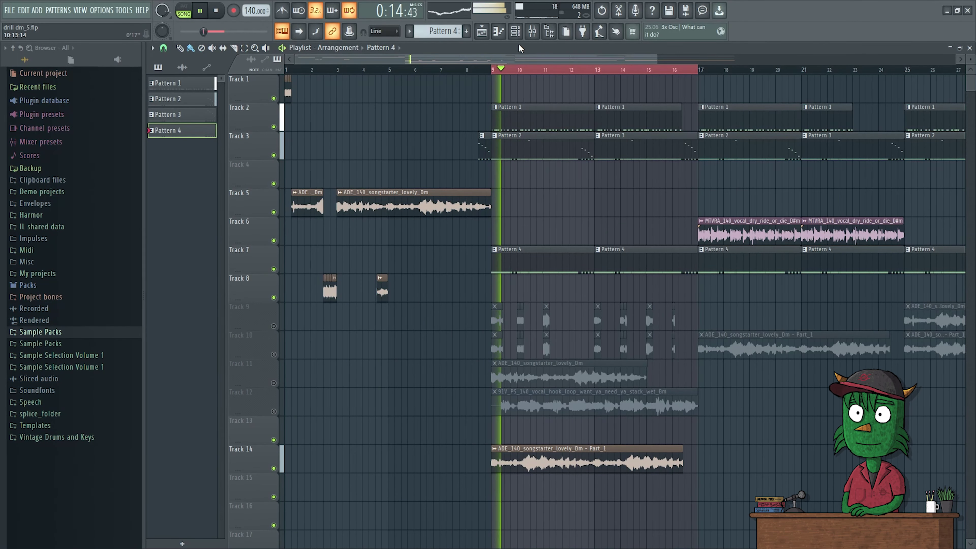
click(532, 31)
click(762, 226)
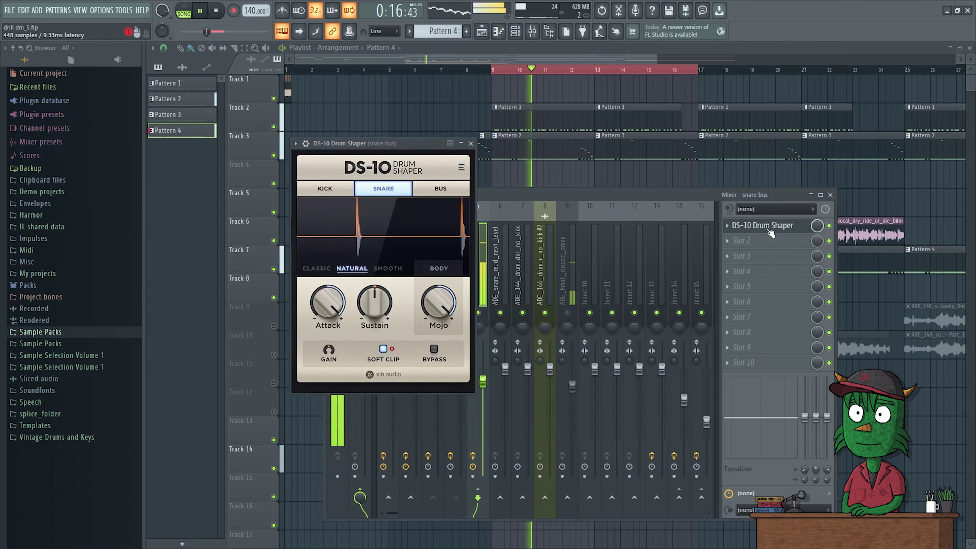
- Compare the full beat with the snare bus DS-10 bypassed and active, and stop playback
click(434, 349)
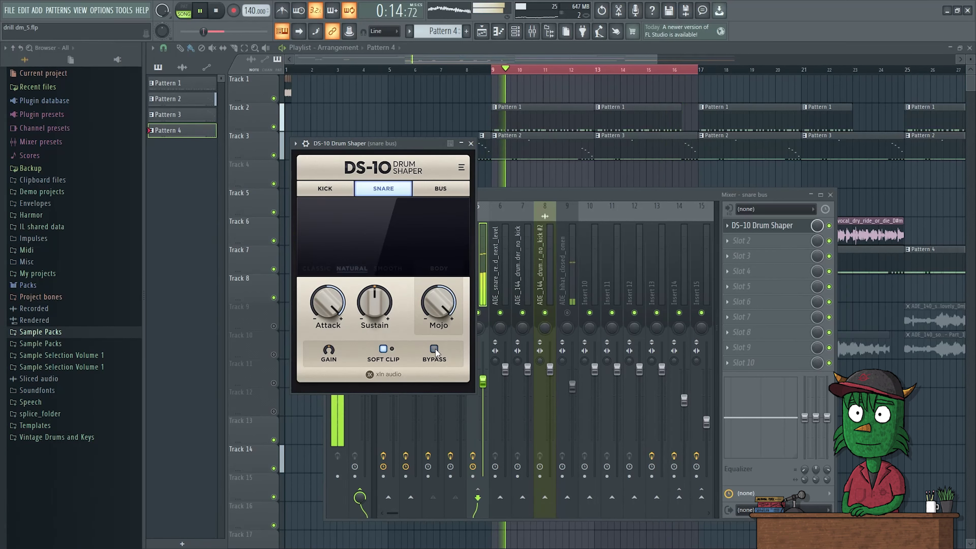
click(435, 349)
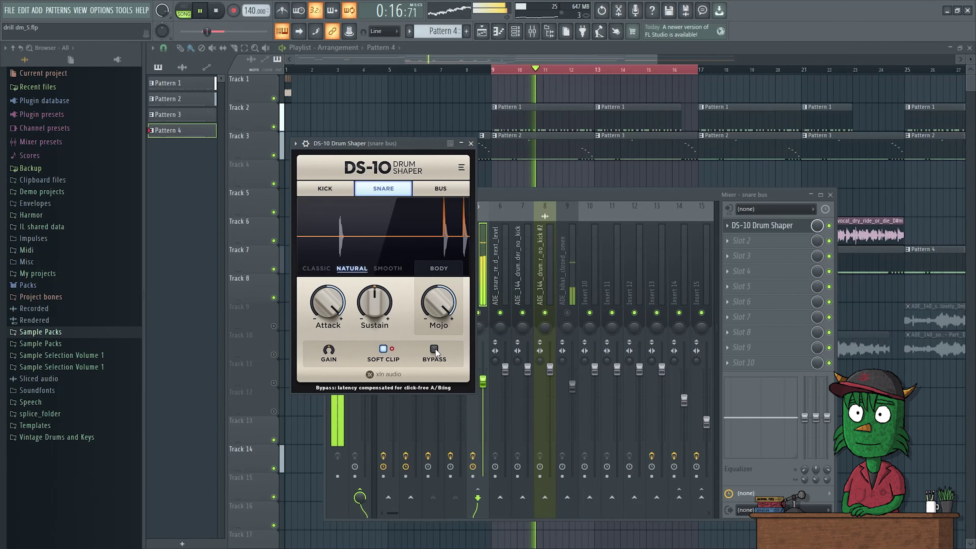
key(space)
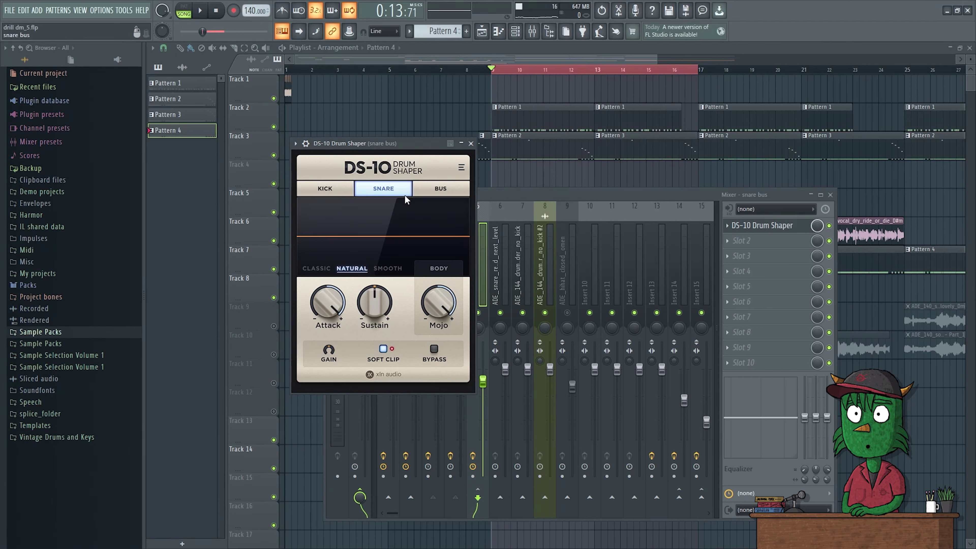
- Move the snare bus DS-10 window, try its interface scaling at 150% and restore it to 100%
drag(424, 143, 452, 154)
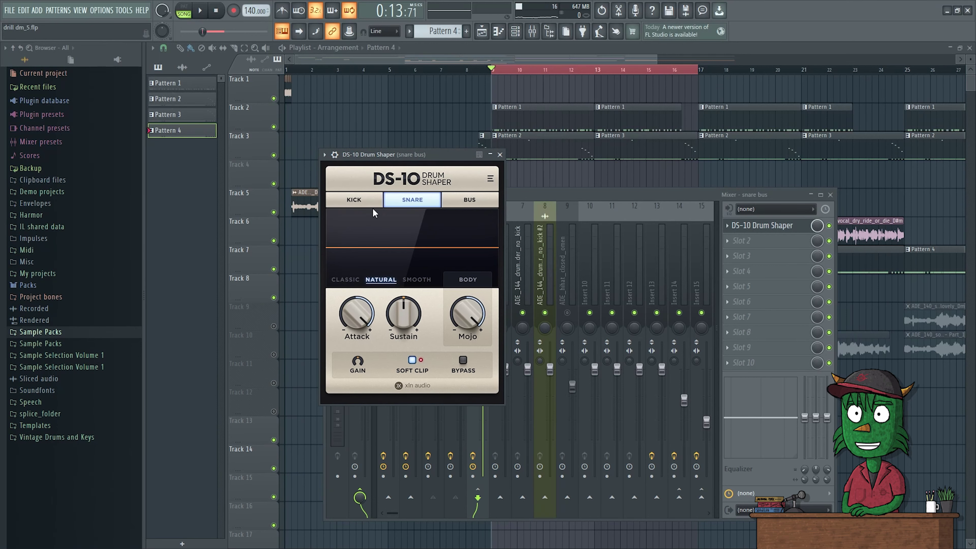
click(490, 178)
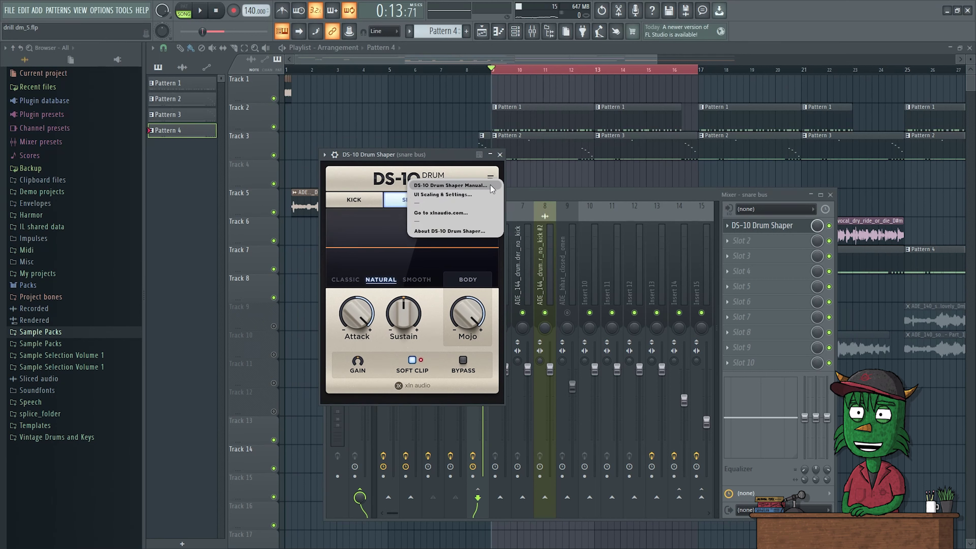
click(460, 193)
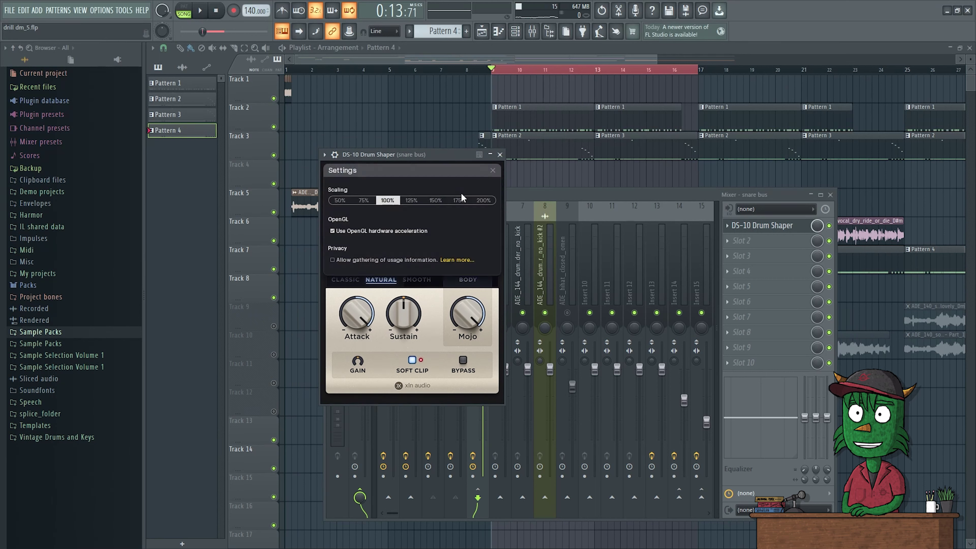
click(428, 200)
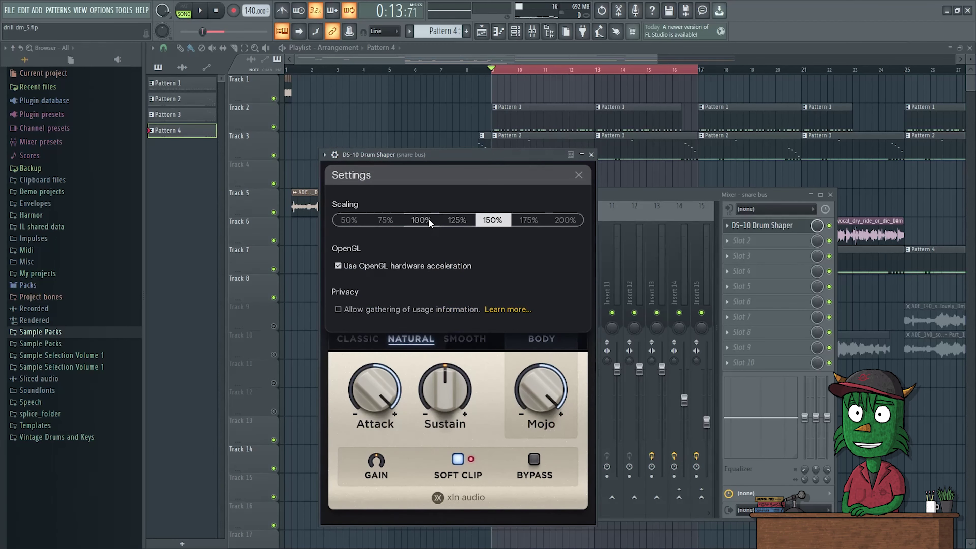
click(421, 219)
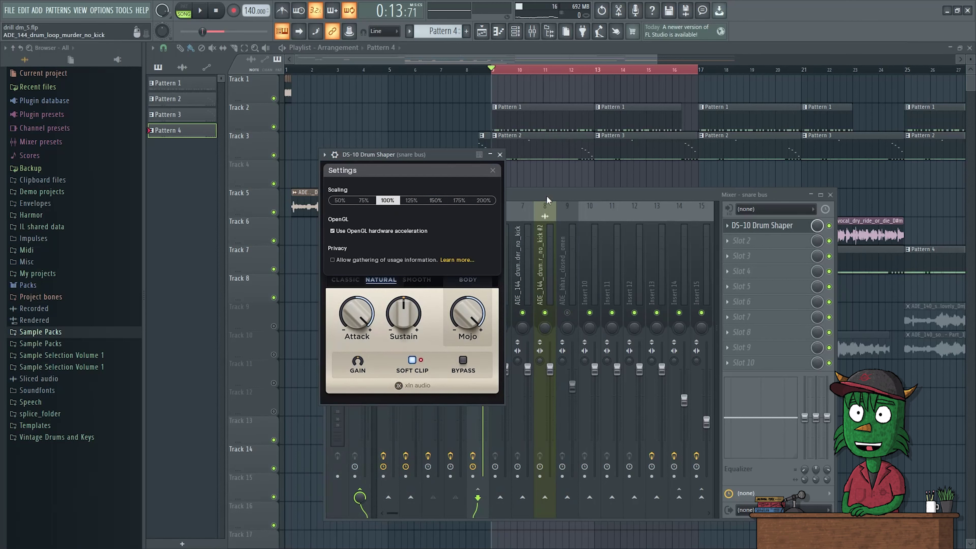
click(493, 170)
click(489, 178)
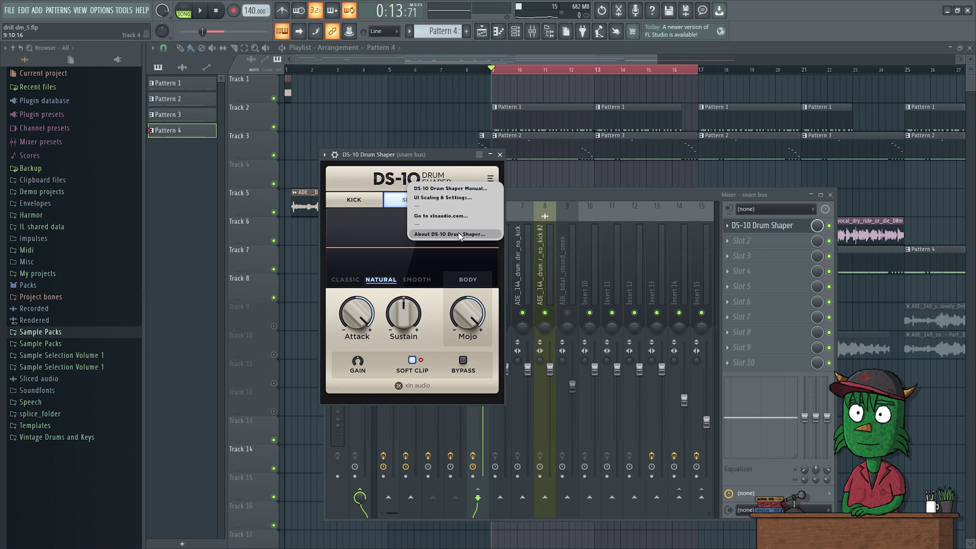
click(490, 179)
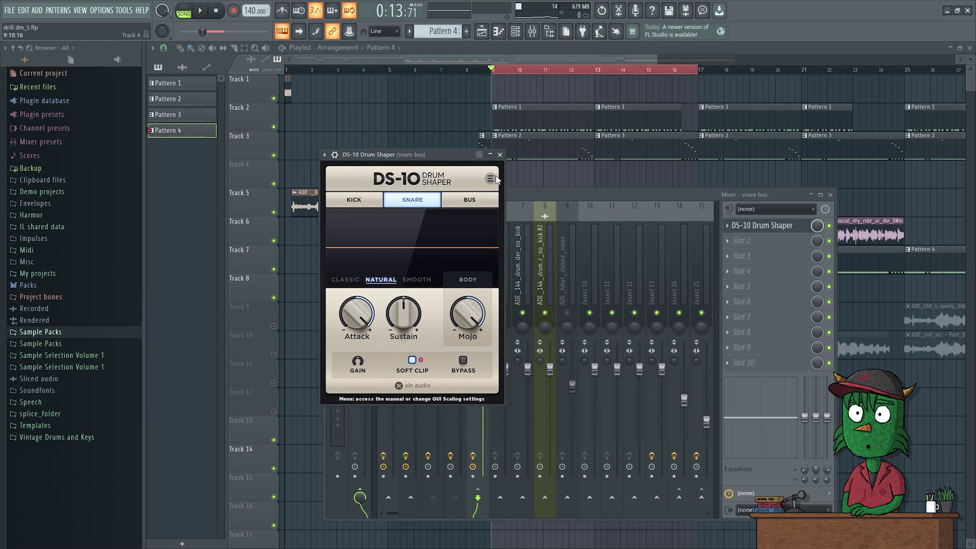
- Reposition the snare bus DS-10, compare its Bus and Snare modes, leave it on Snare and close the plugin
drag(475, 176, 527, 185)
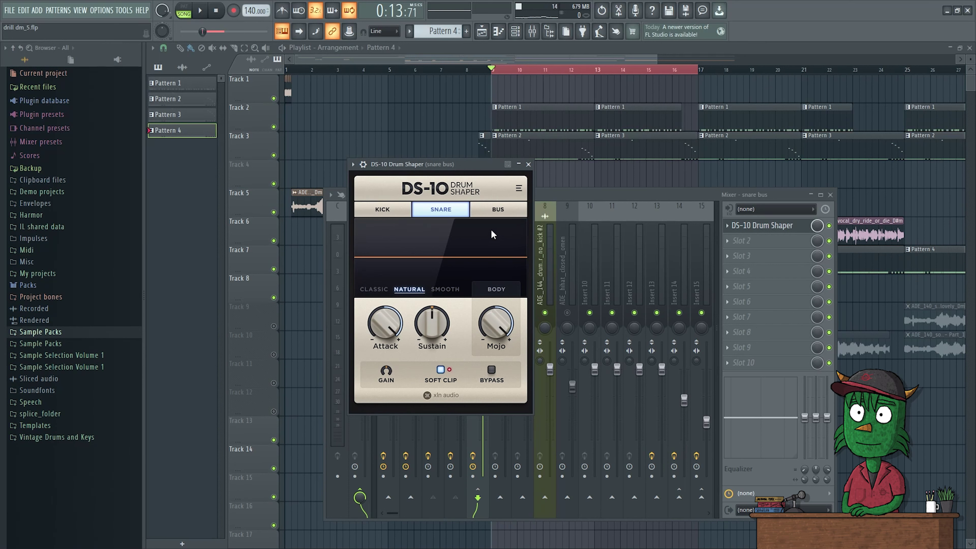
click(492, 215)
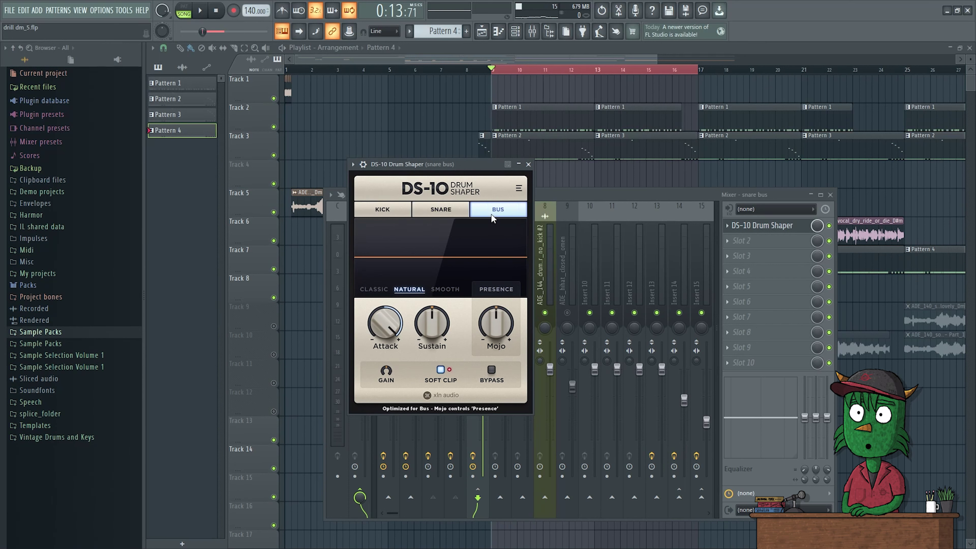
click(448, 210)
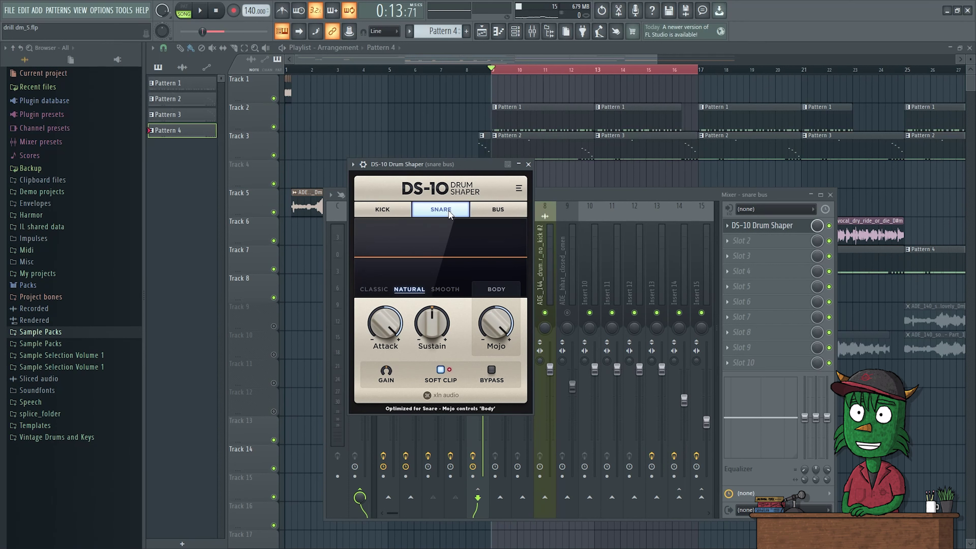
click(528, 164)
- Shift the mixer window slightly and save the project
drag(579, 198, 574, 191)
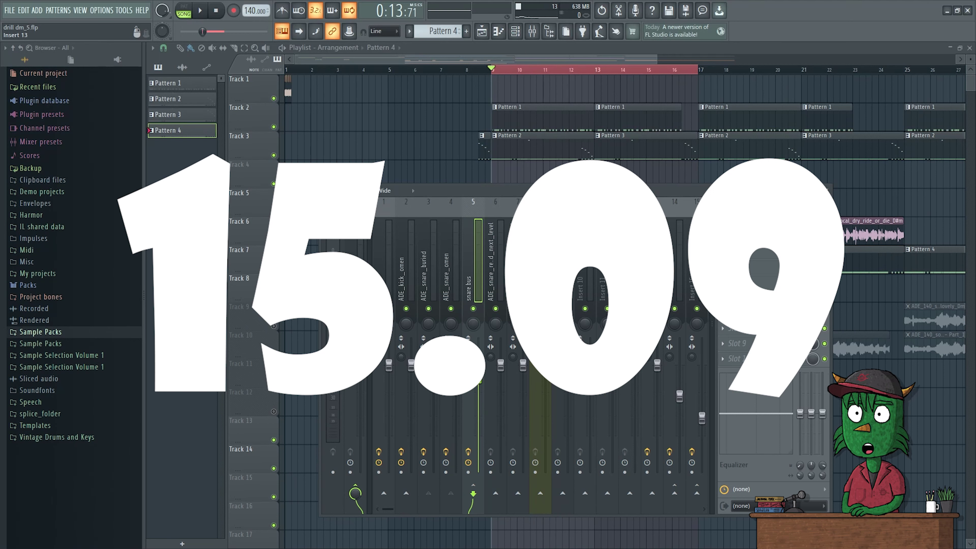
key(ctrl+s)
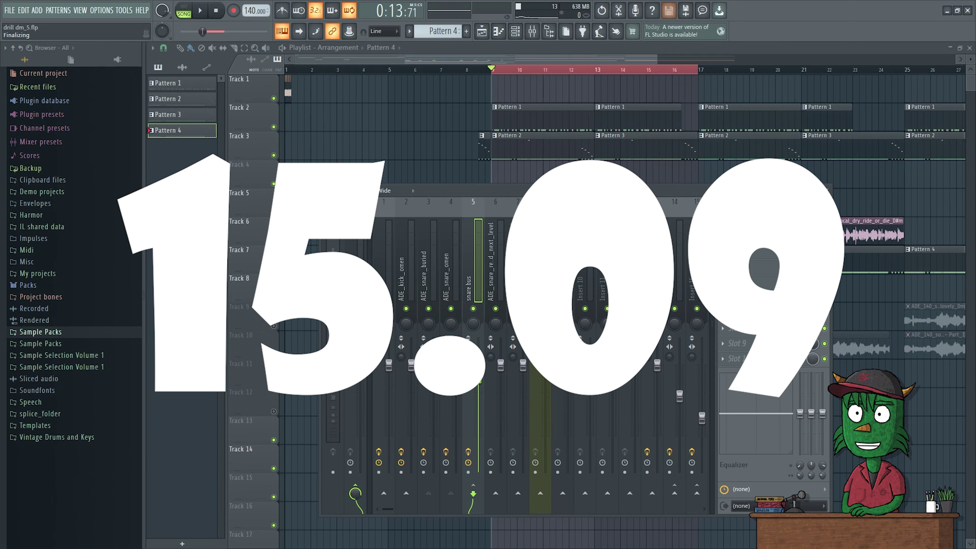